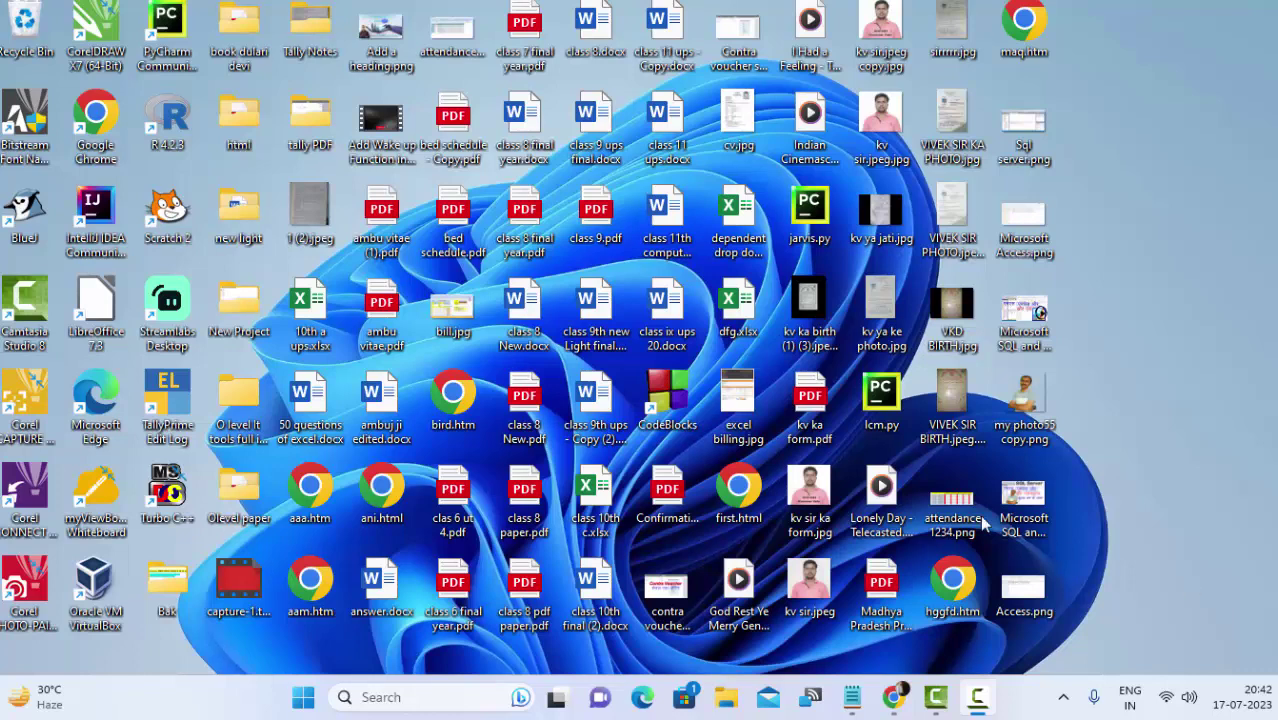
# Step: Refresh the Windows desktop, then return to the OpenAI 'Introducing ChatGPT' page in Chrome
pyautogui.rightClick(1181, 95)
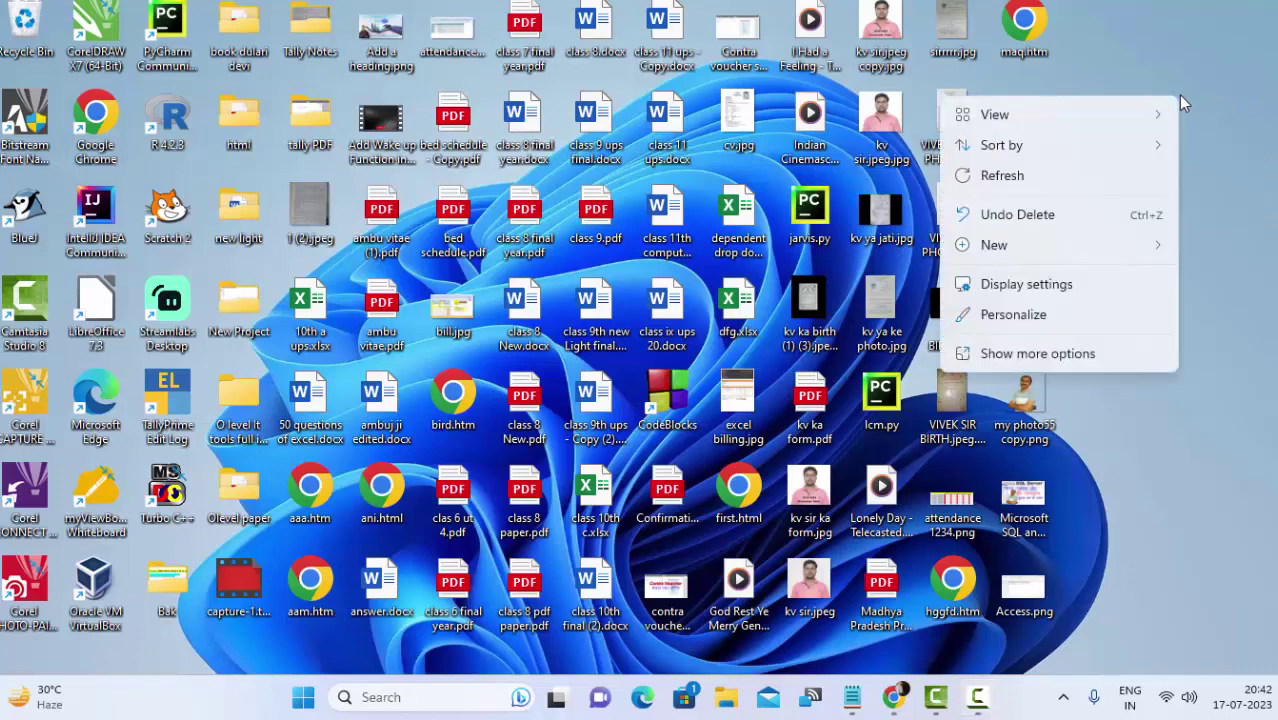
pyautogui.click(1082, 172)
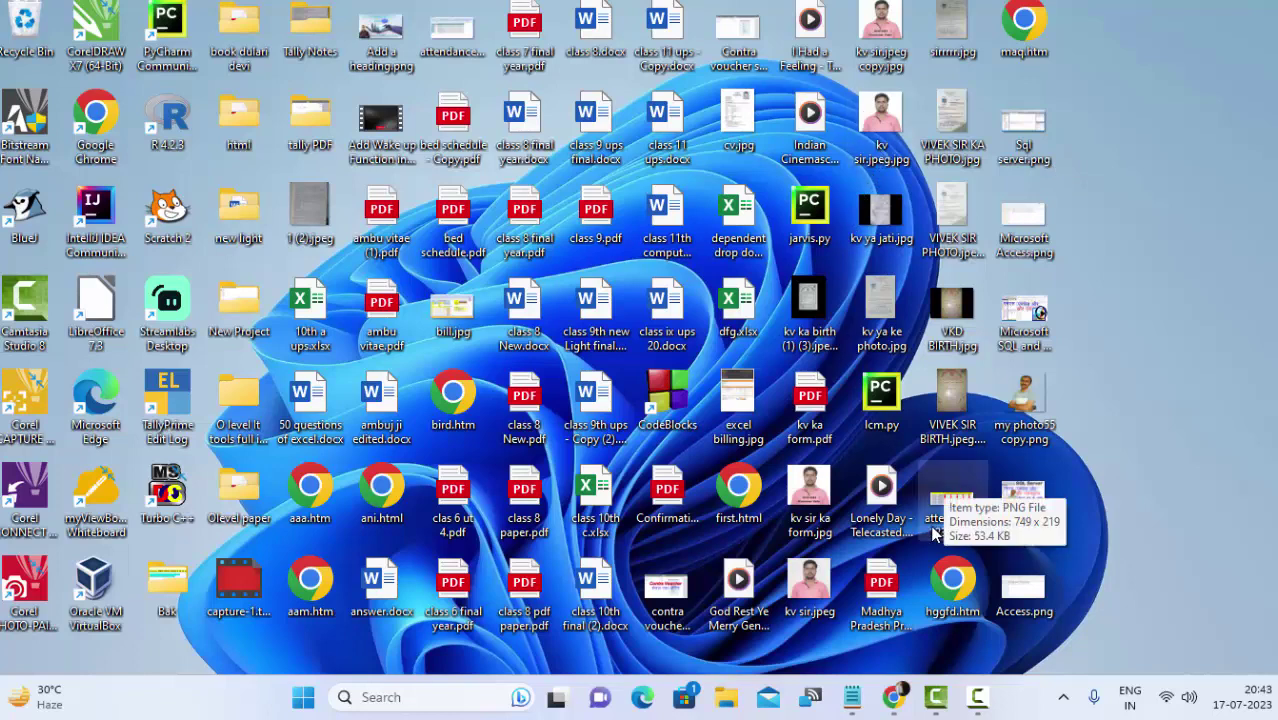
pyautogui.click(895, 697)
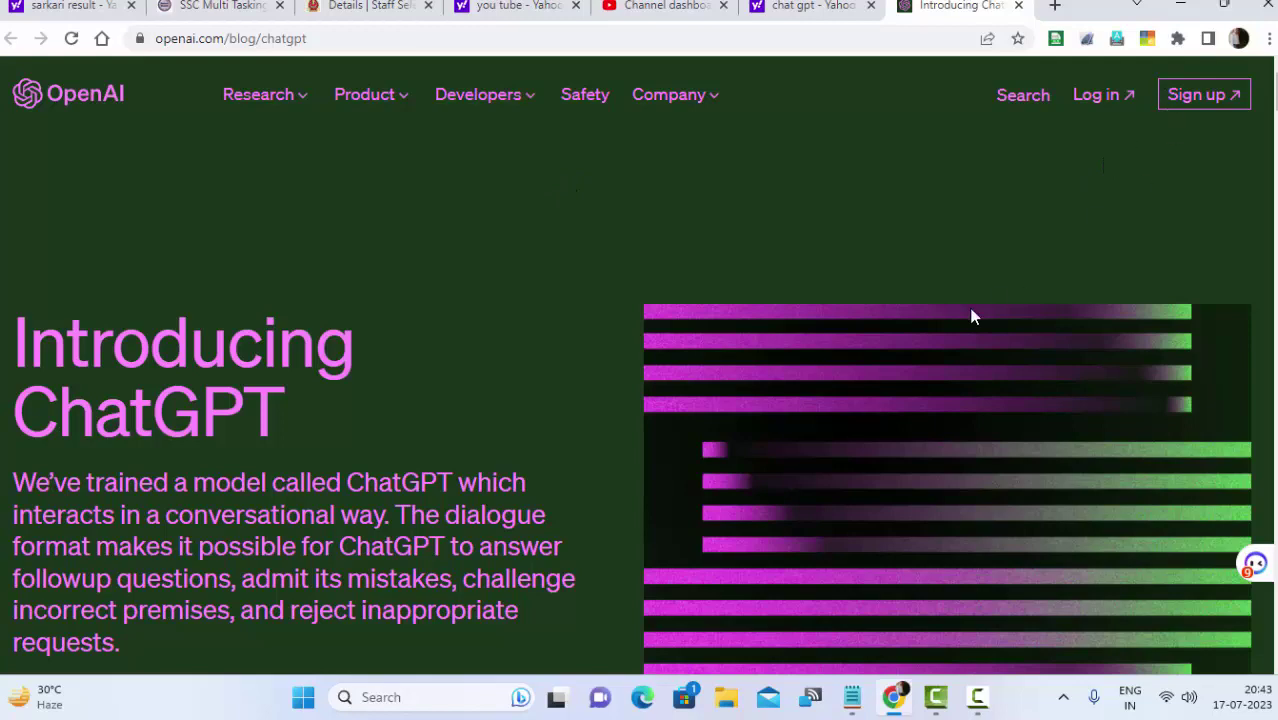
# Step: Open the ChatGPT chat and send the prompt 'website creating code of html'
pyautogui.scroll(-2, 940, 340)
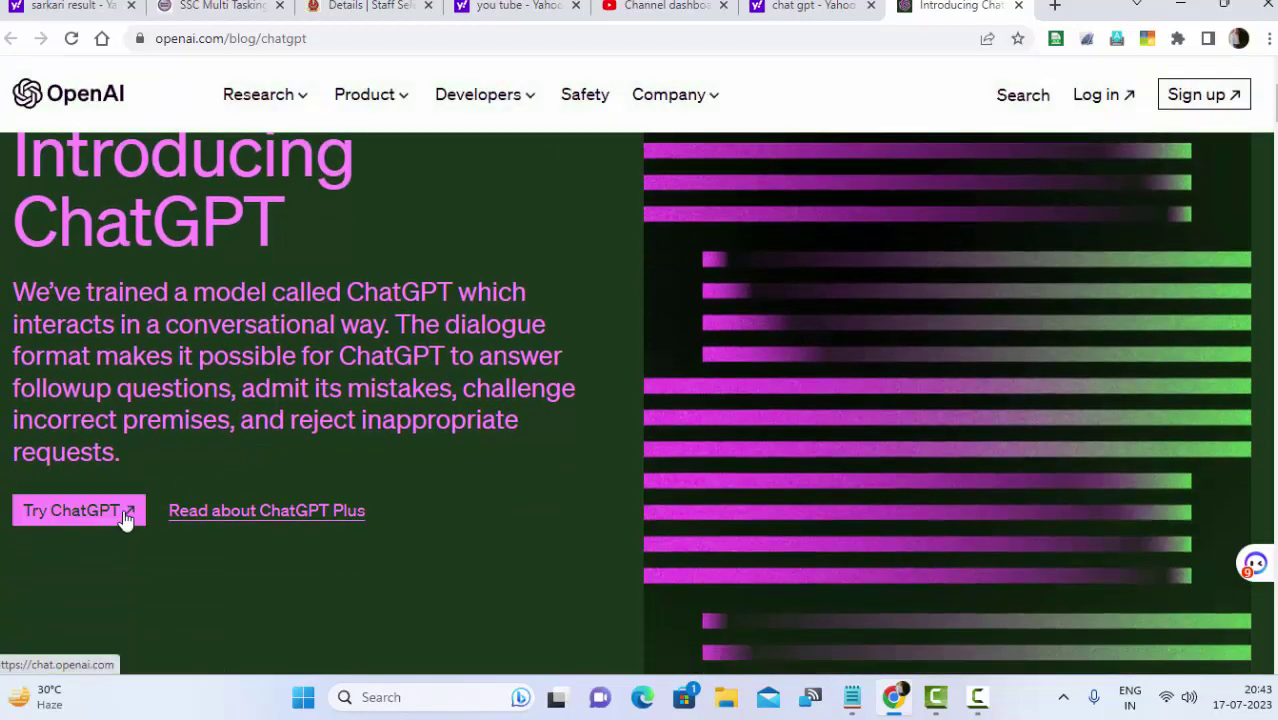
pyautogui.click(122, 516)
pyautogui.write('creating a websit')
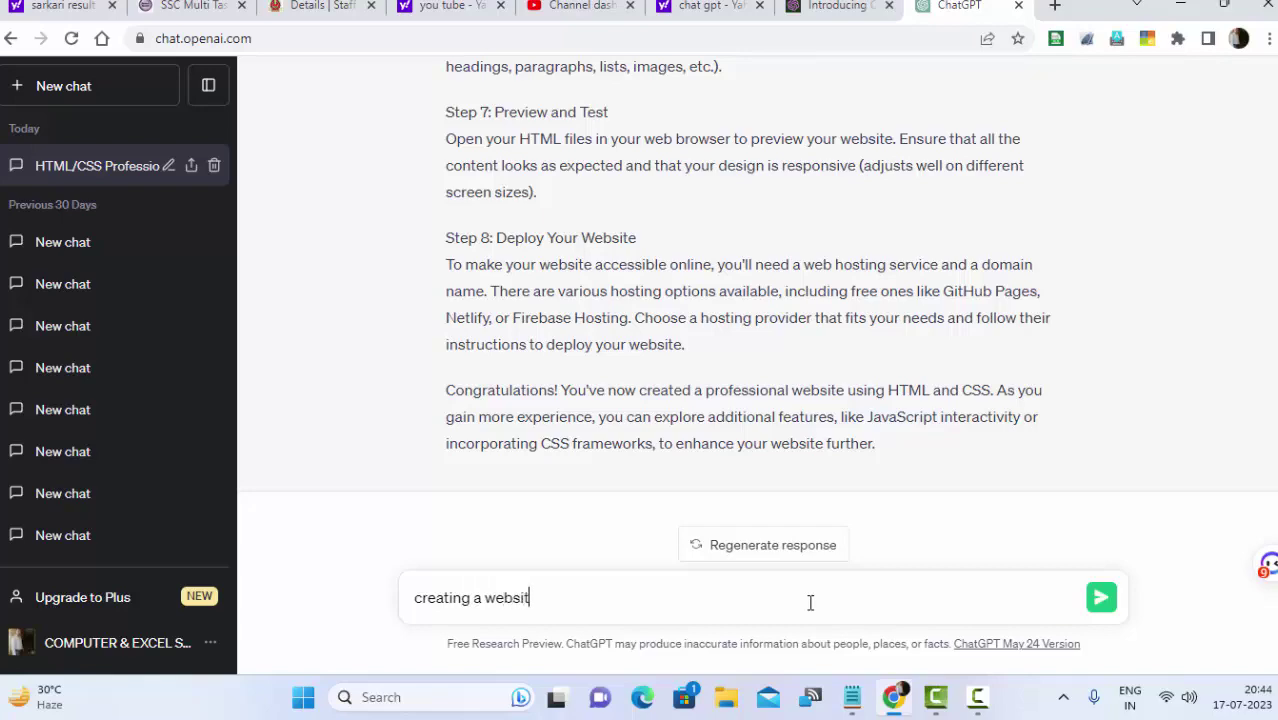
pyautogui.write('e c')
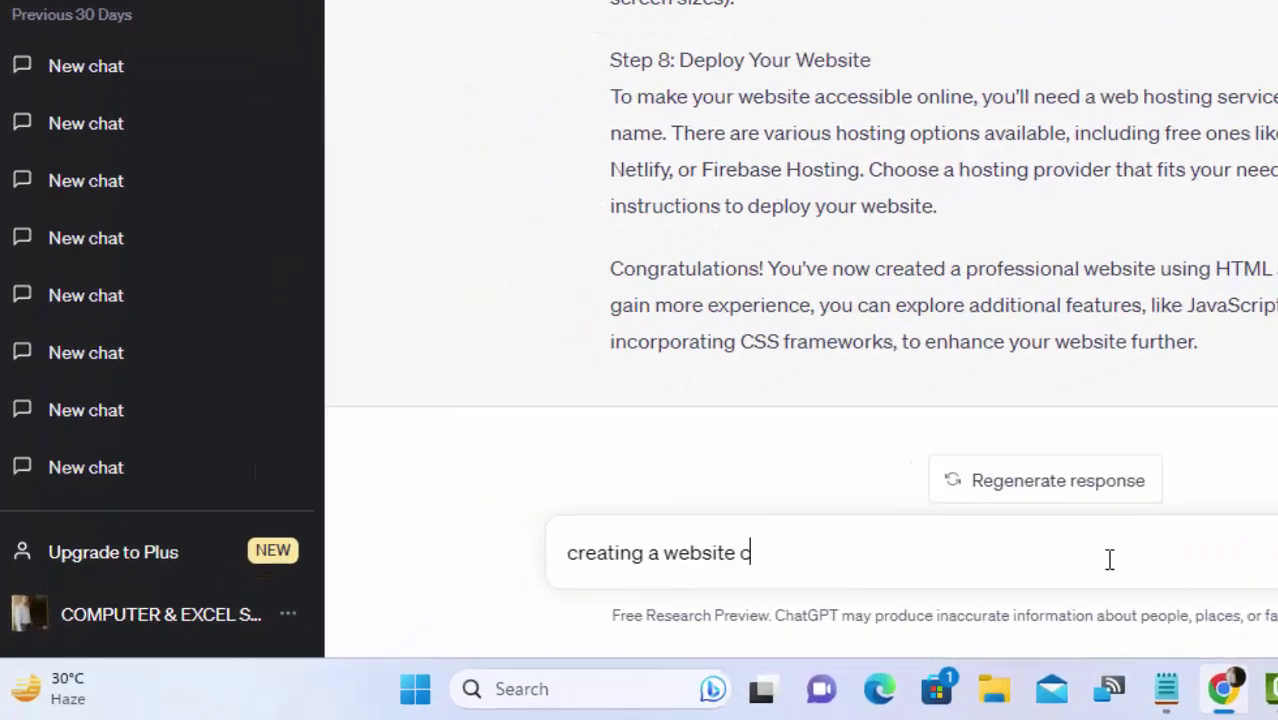
pyautogui.write('ode')
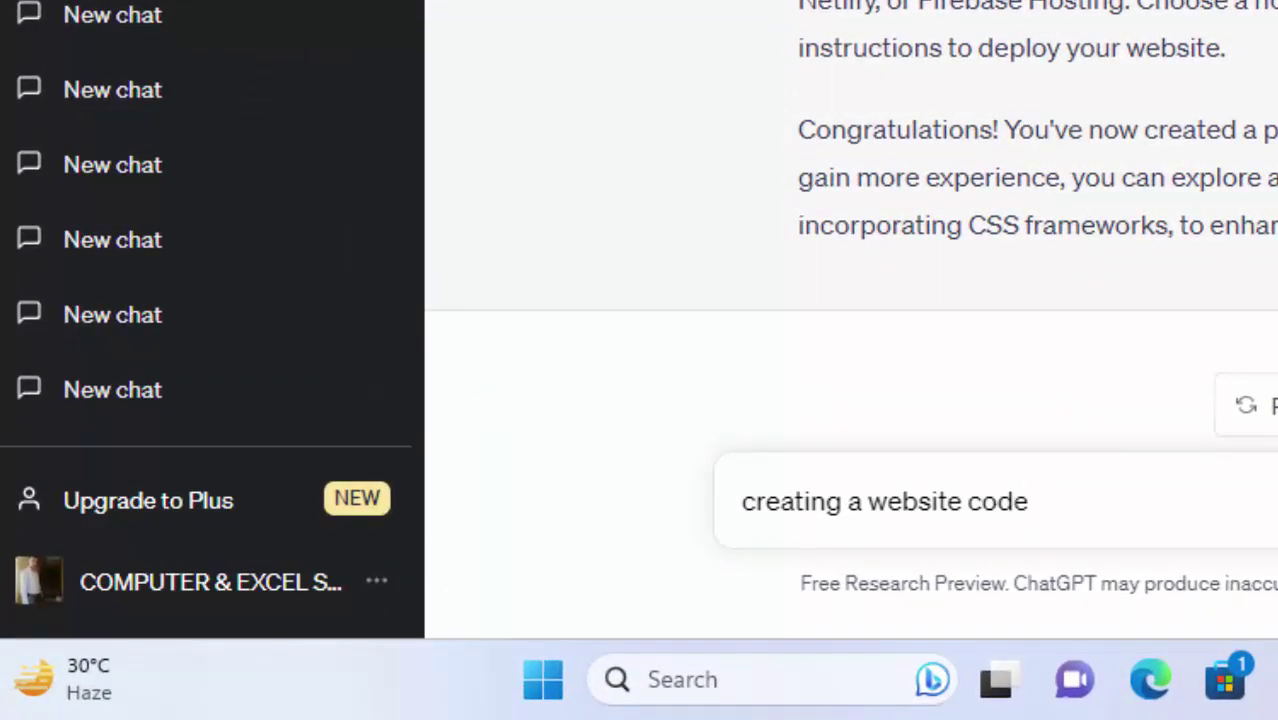
pyautogui.press('BackSpace')
pyautogui.press('BackSpace')
pyautogui.press('BackSpace')
pyautogui.press('BackSpace')
pyautogui.press('BackSpace')
pyautogui.press('BackSpace')
pyautogui.write('web')
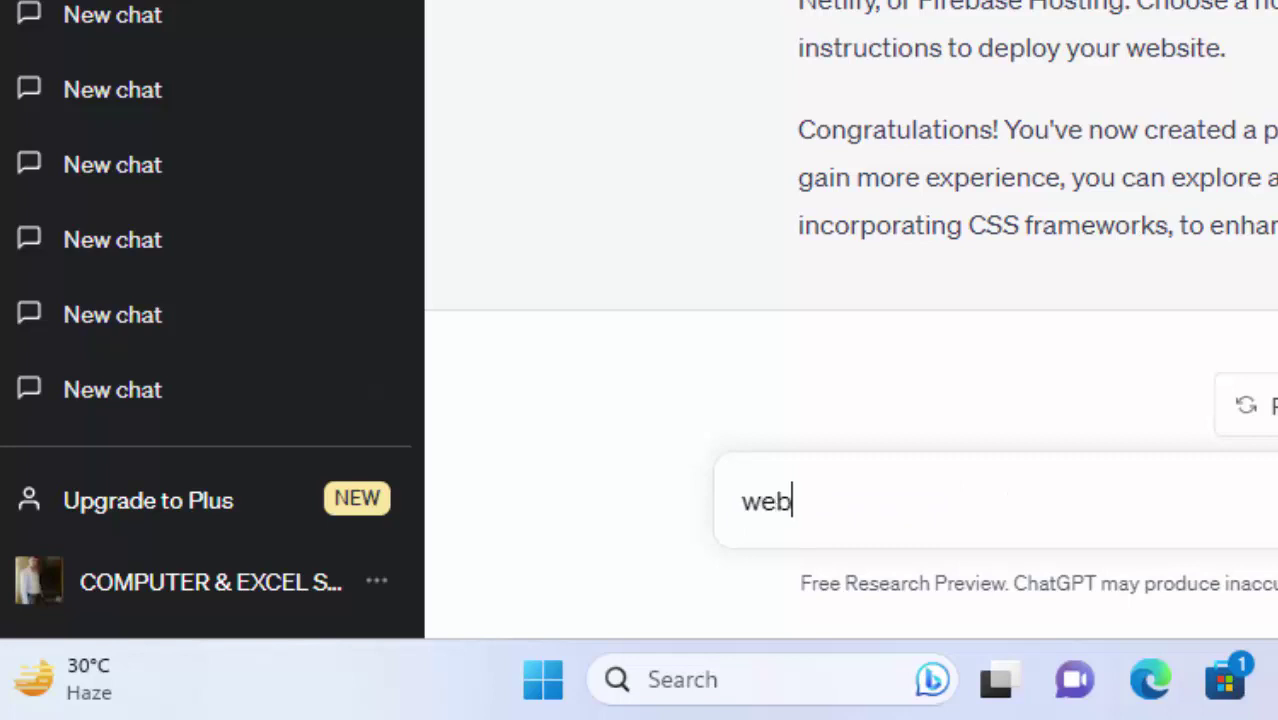
pyautogui.write('site cr')
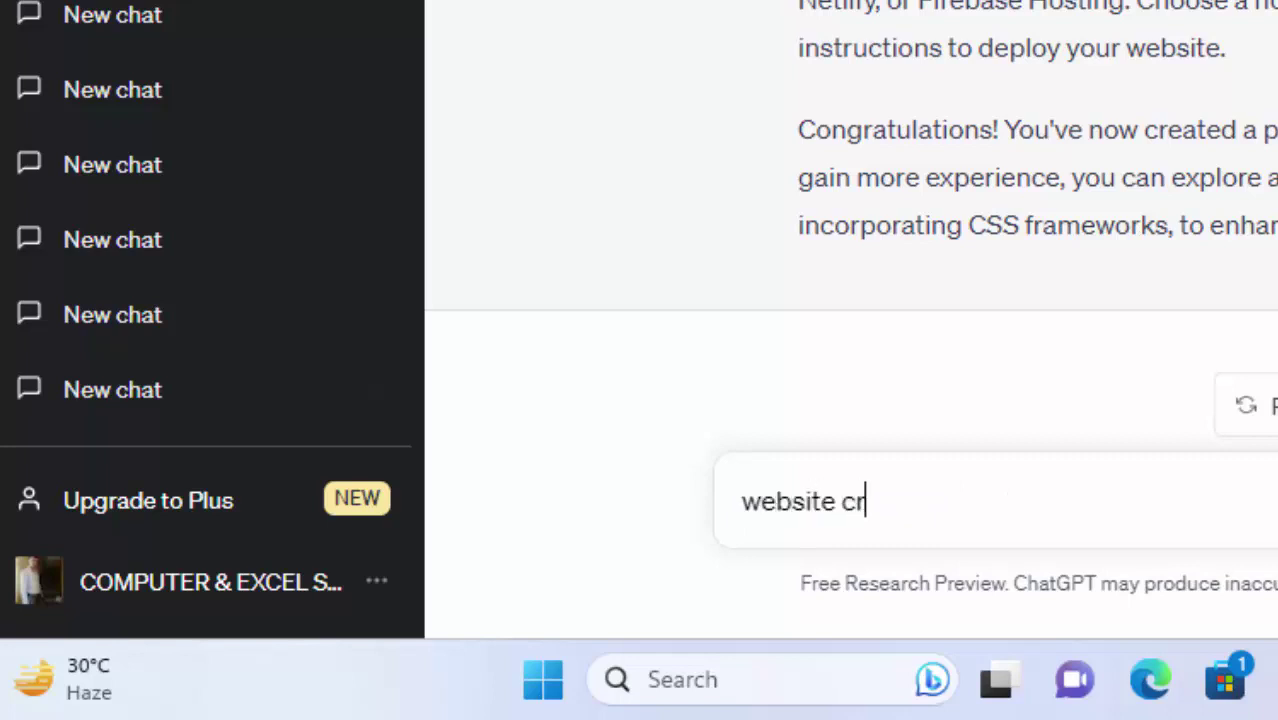
pyautogui.write('eating')
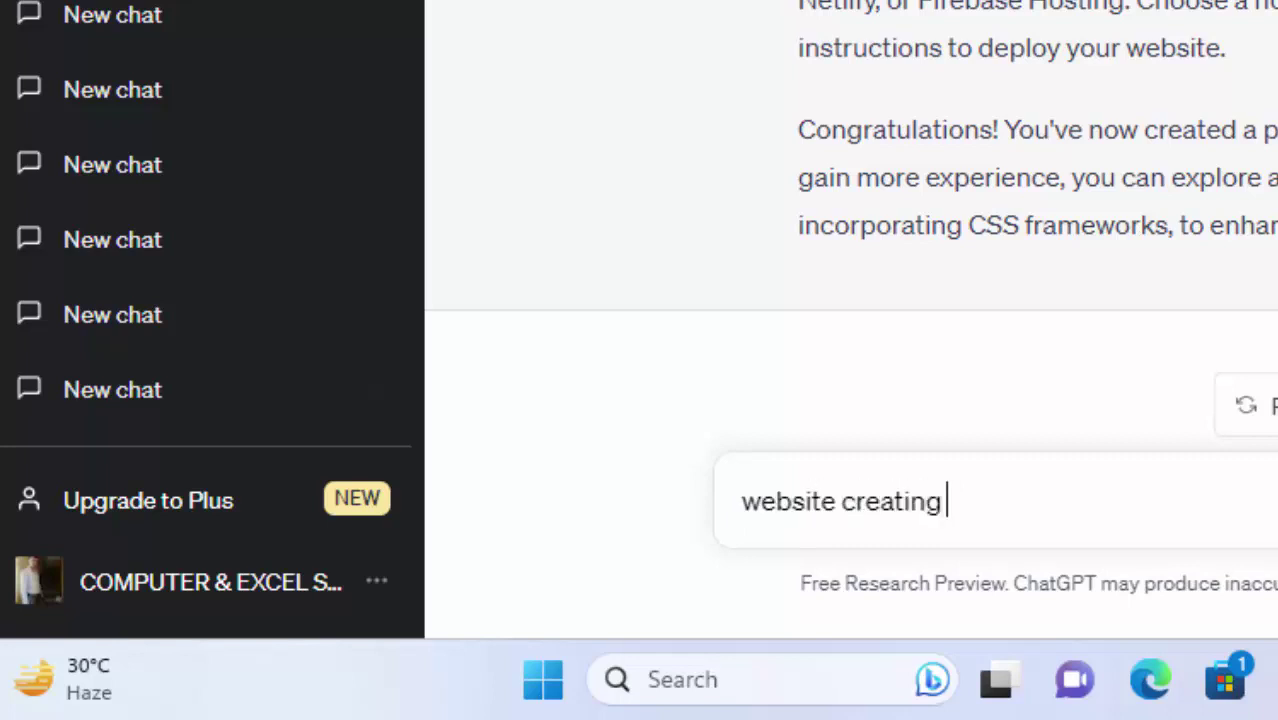
pyautogui.write(' code of')
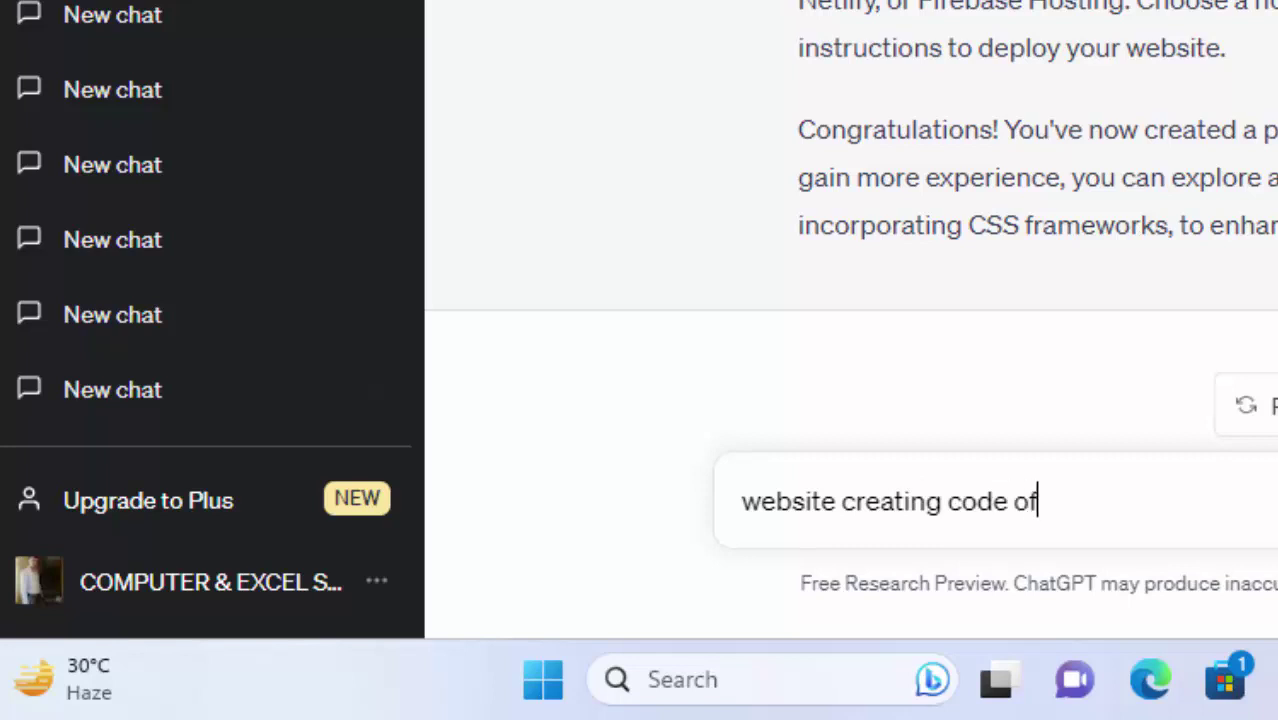
pyautogui.write(' html')
pyautogui.press('Return')
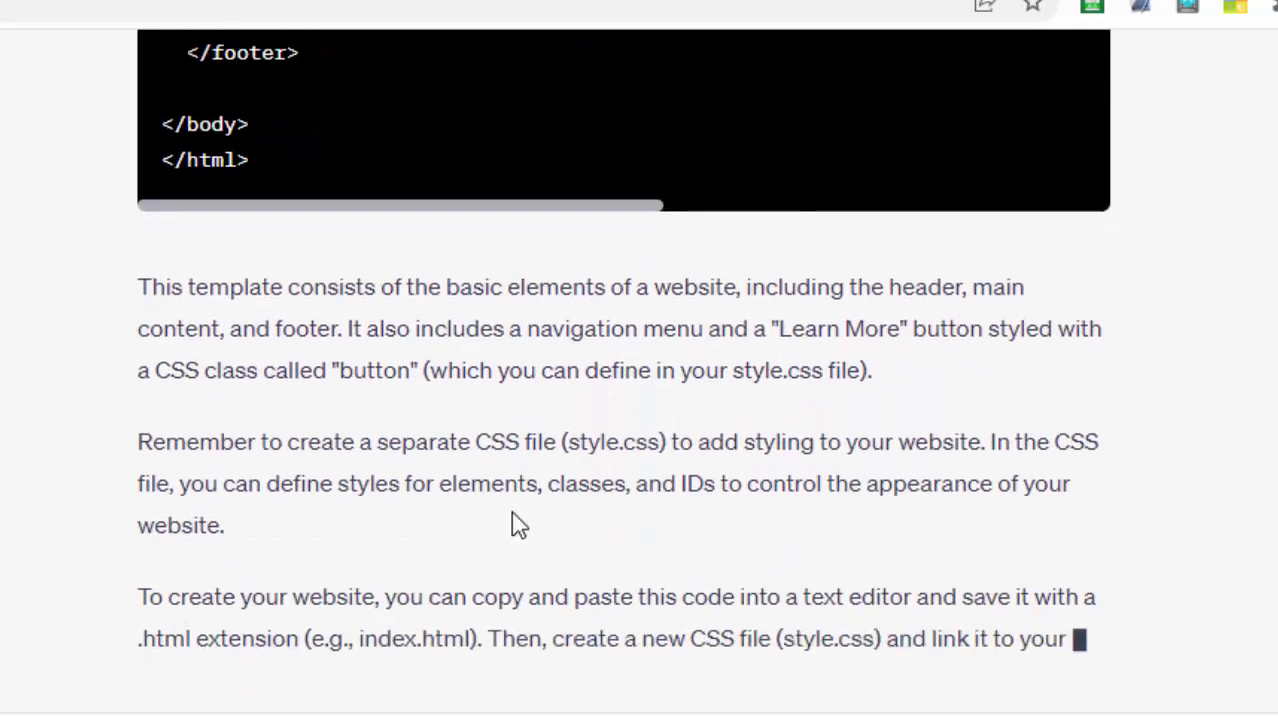
# Step: Scroll back to the top of the HTML template reply and select its opening code lines
pyautogui.scroll(3, 512, 512)
pyautogui.scroll(2, 512, 518)
pyautogui.scroll(2, 530, 440)
pyautogui.scroll(3, 536, 430)
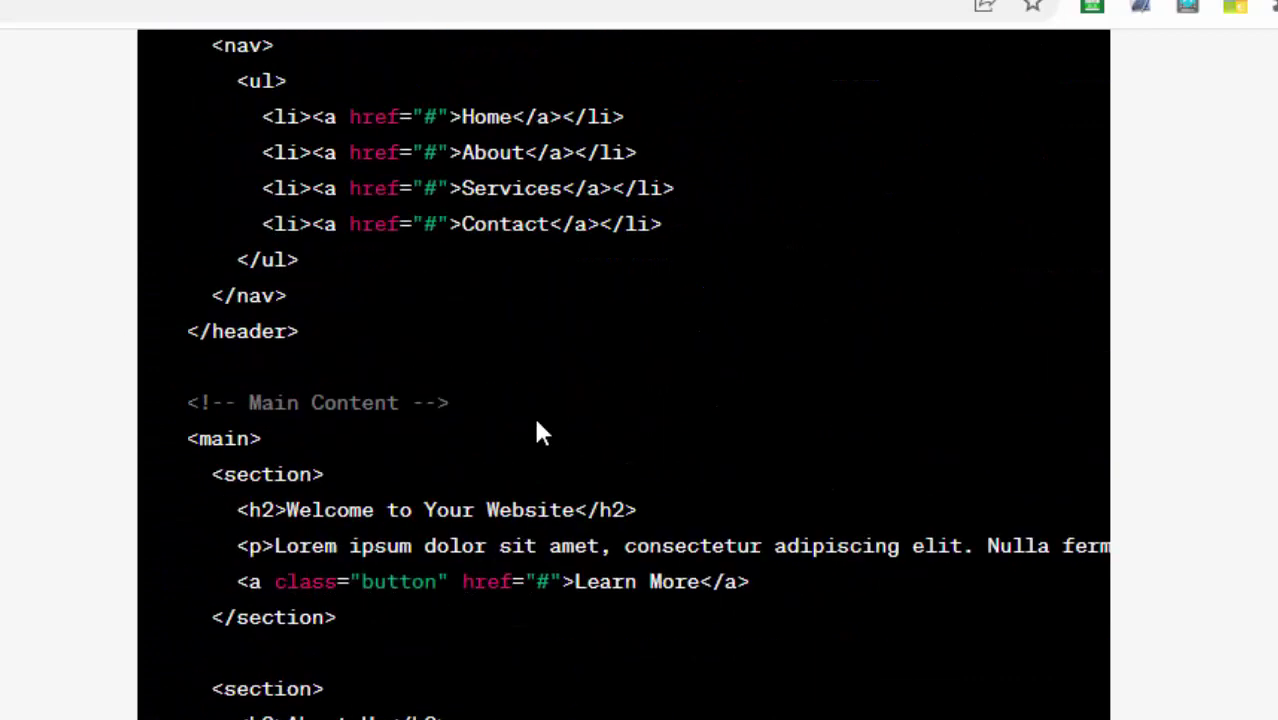
pyautogui.scroll(2, 536, 430)
pyautogui.scroll(1, 536, 430)
pyautogui.scroll(4, 540, 432)
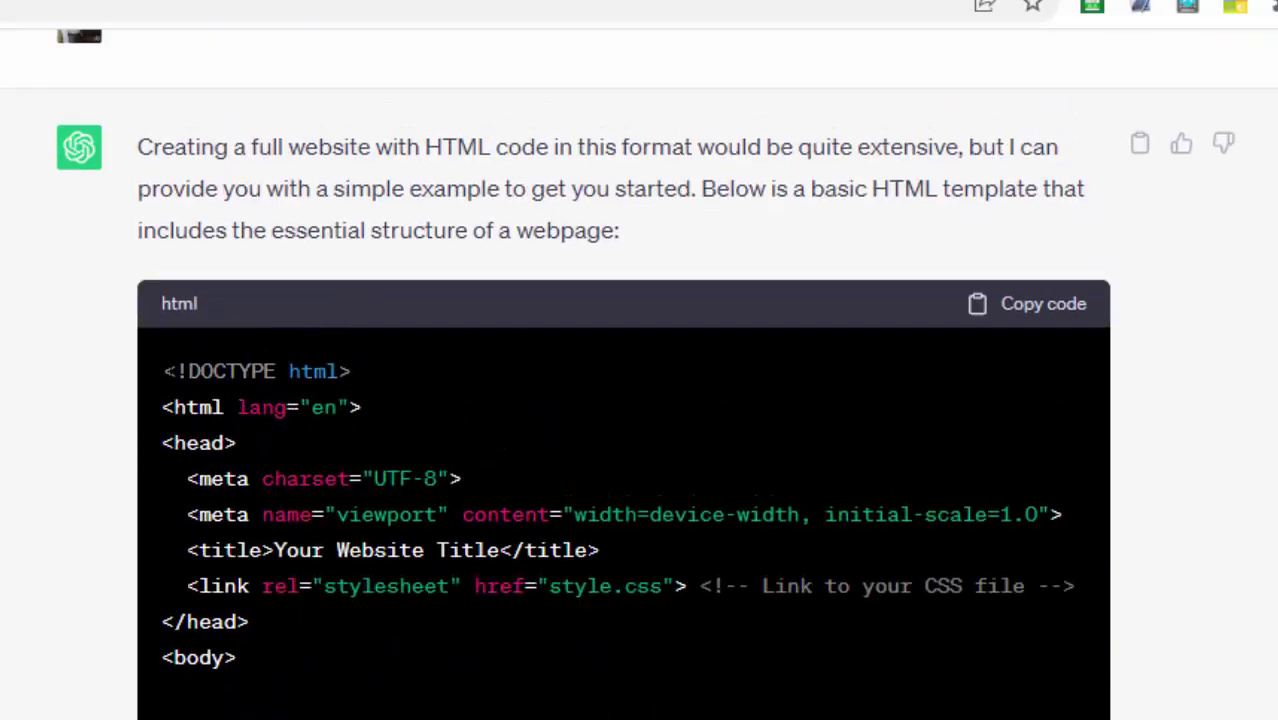
pyautogui.moveTo(164, 371); pyautogui.dragTo(386, 714)
# Step: Copy ChatGPT's HTML template and paste it over all existing text in maq.htm
pyautogui.click(1042, 292)
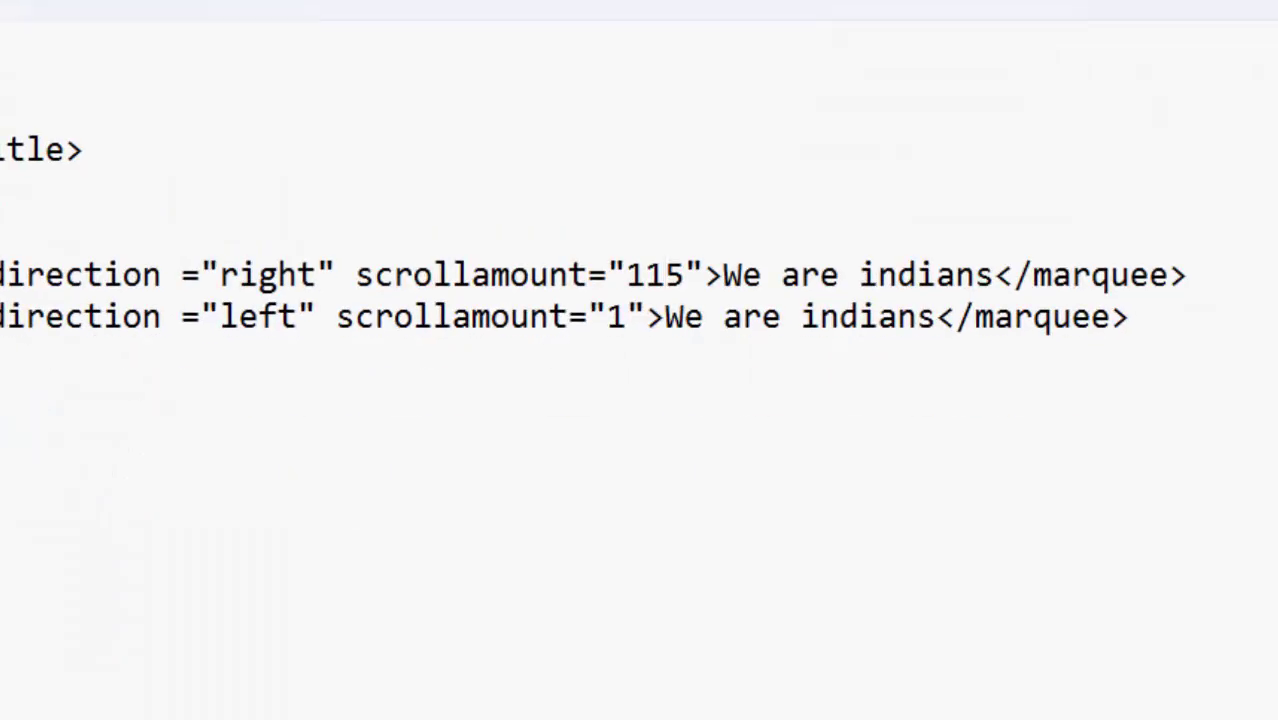
pyautogui.hotkey('ctrl', 'a')
pyautogui.hotkey('ctrl', 'v')
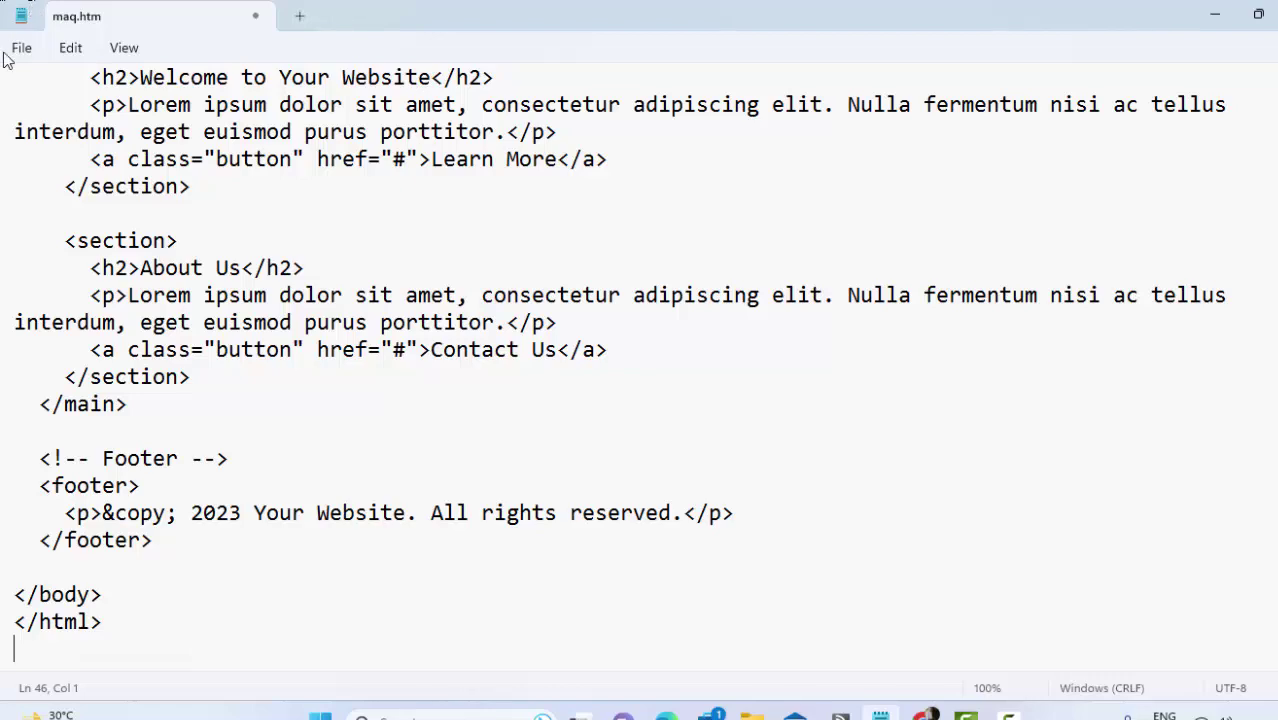
# Step: Save maq.htm and minimize both Notepad and Chrome
pyautogui.click(21, 48)
pyautogui.click(50, 177)
pyautogui.click(1215, 16)
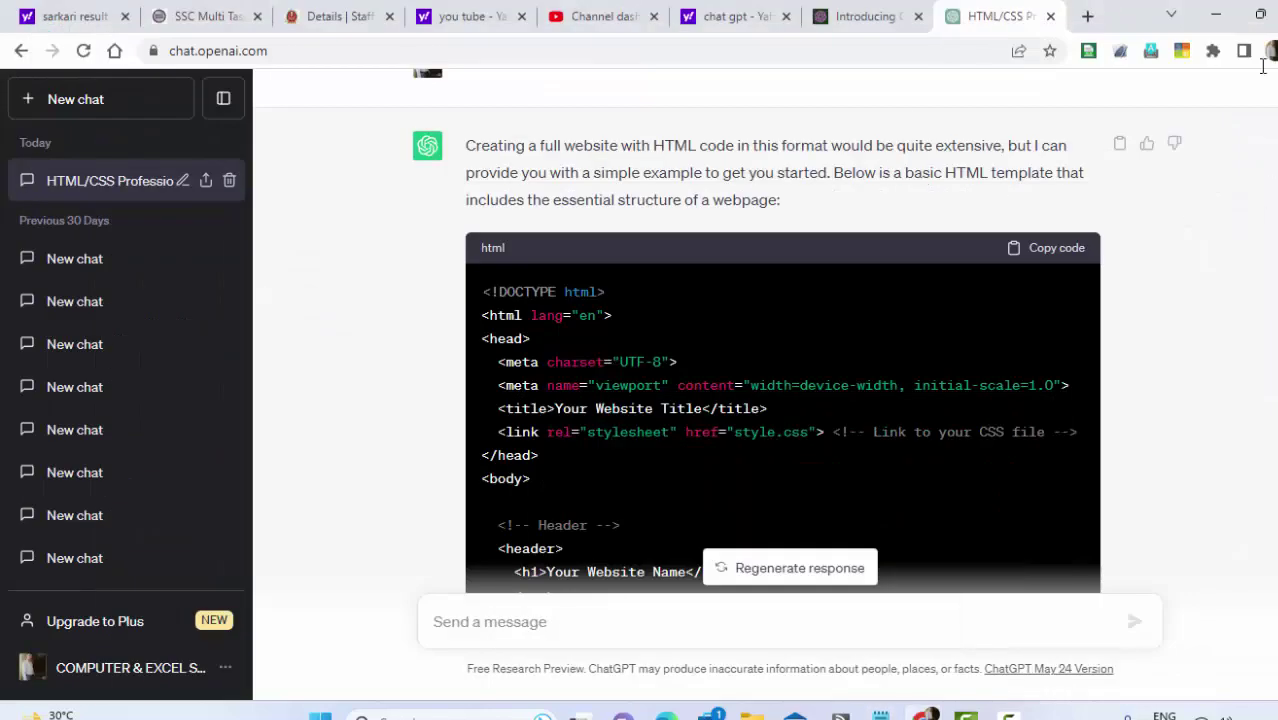
pyautogui.click(1215, 16)
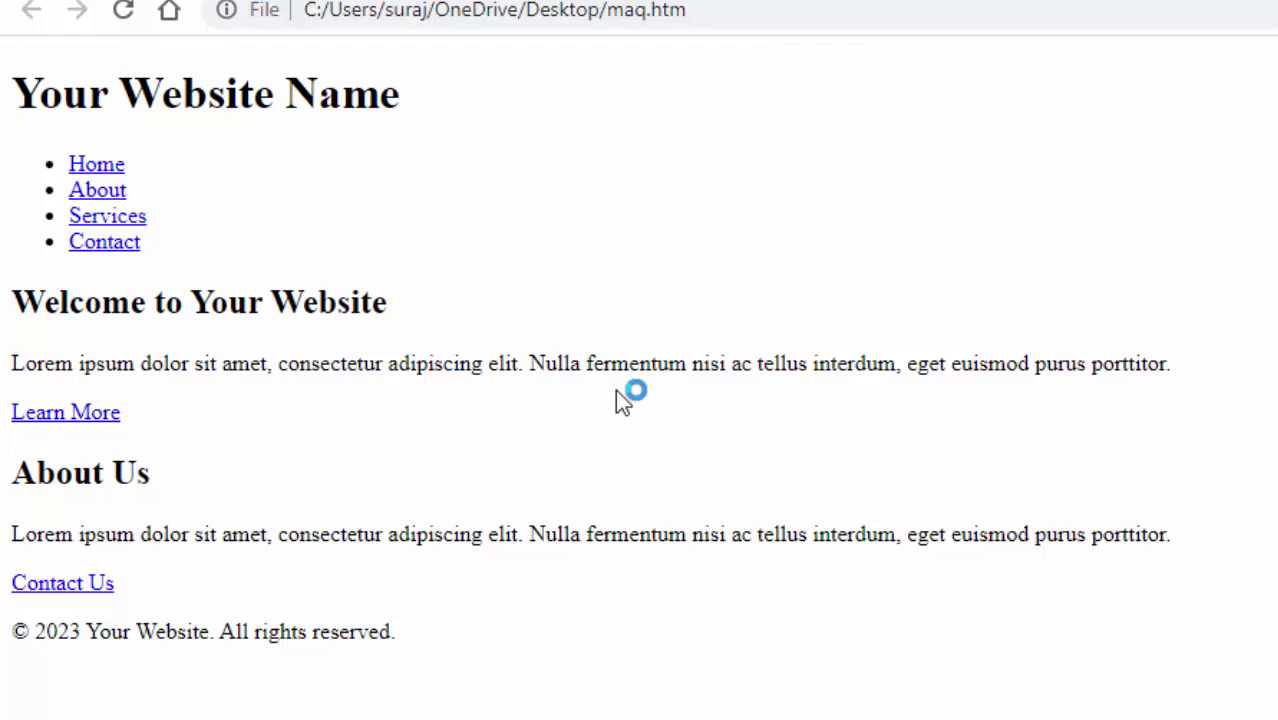
# Step: Test the About and Contact Us links on the 'Your Website Name' page
pyautogui.click(104, 210)
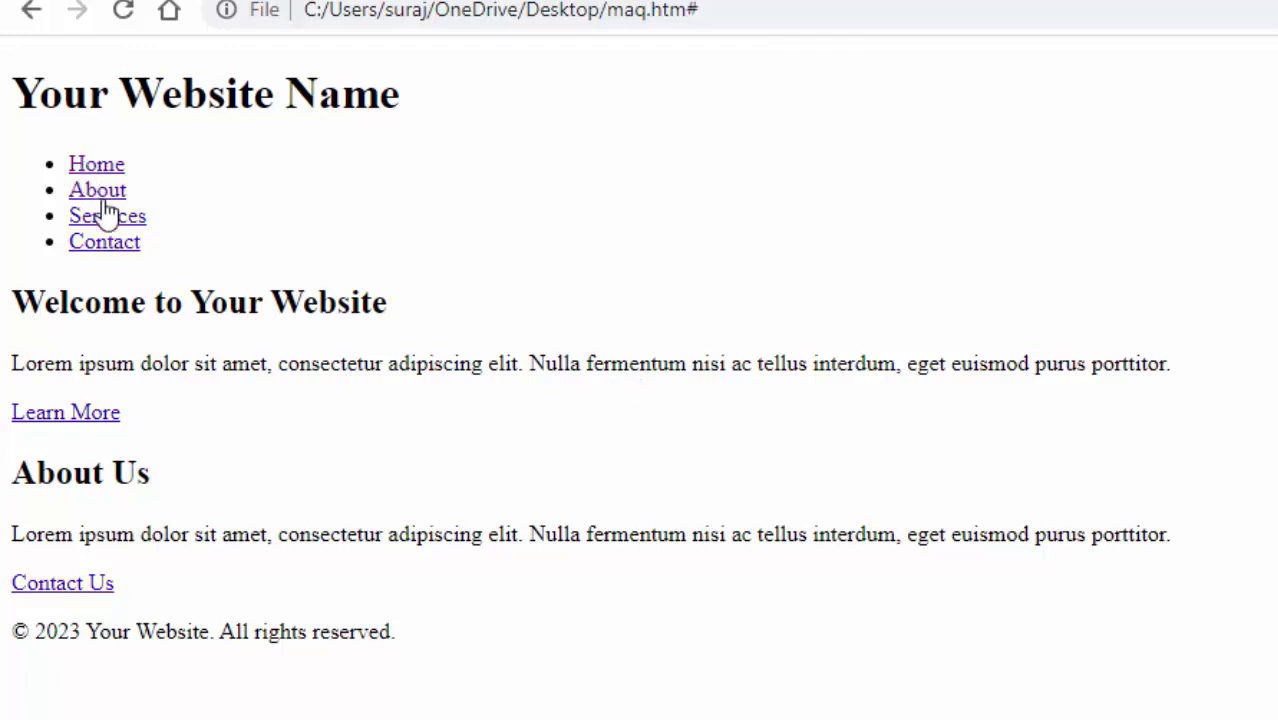
pyautogui.click(80, 588)
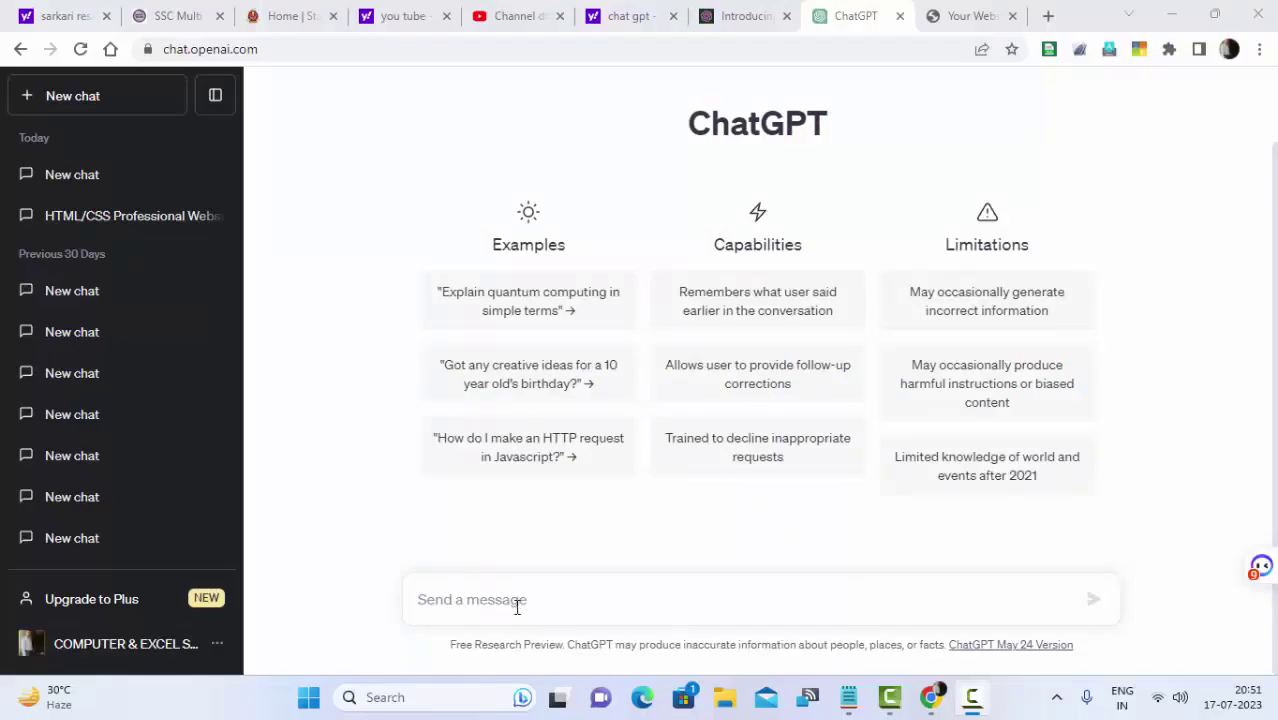
# Step: Send ChatGPT a prompt asking for HTML and JavaScript code to create a calculator
pyautogui.click(520, 599)
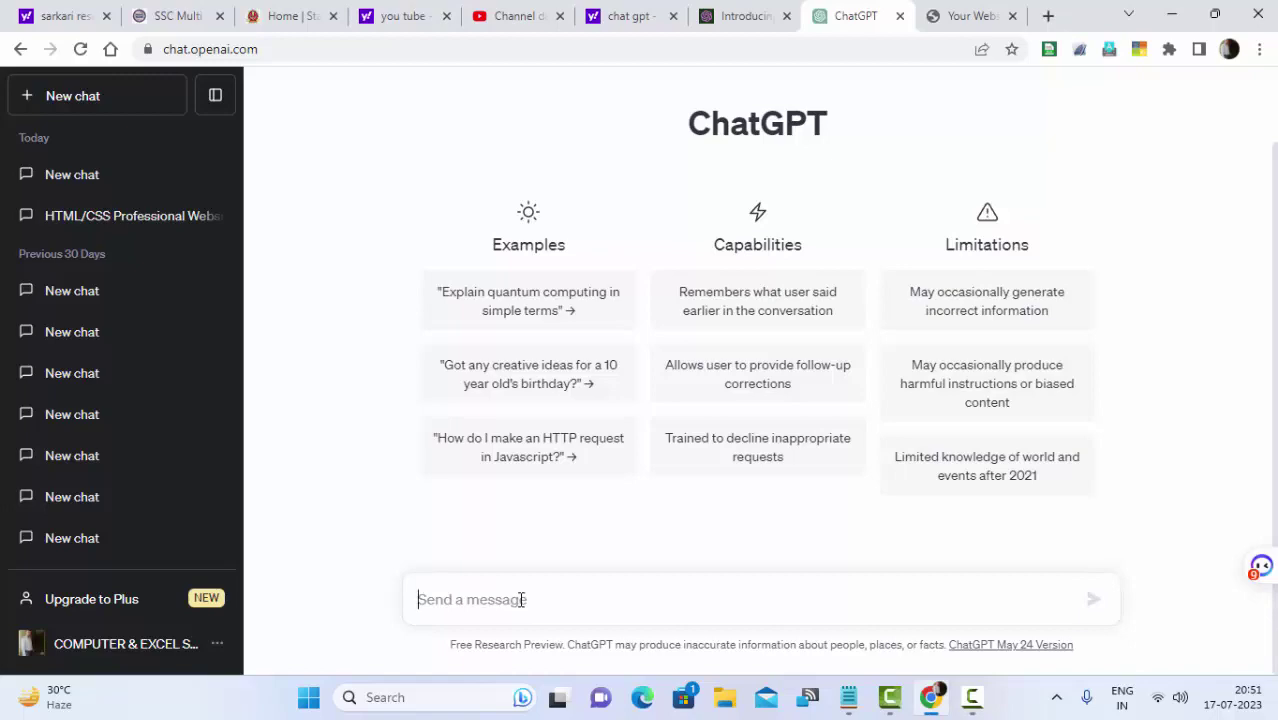
pyautogui.write('html')
pyautogui.write(' c')
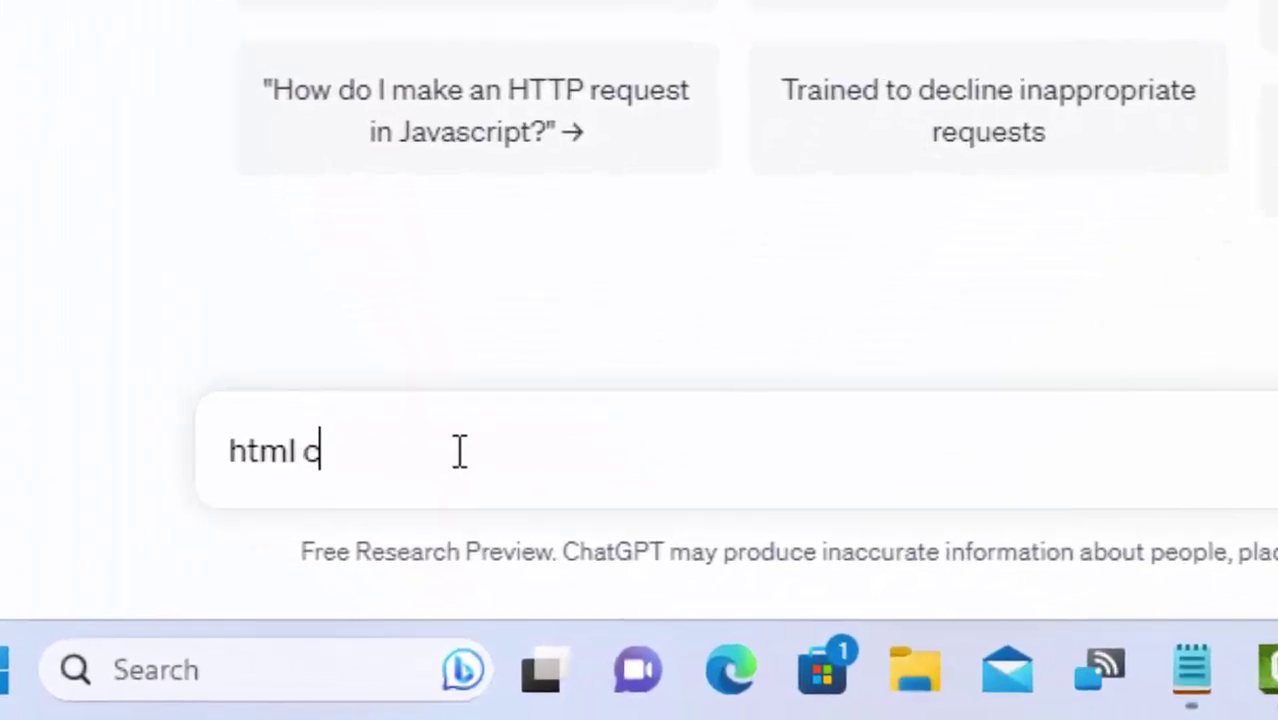
pyautogui.write('ode t')
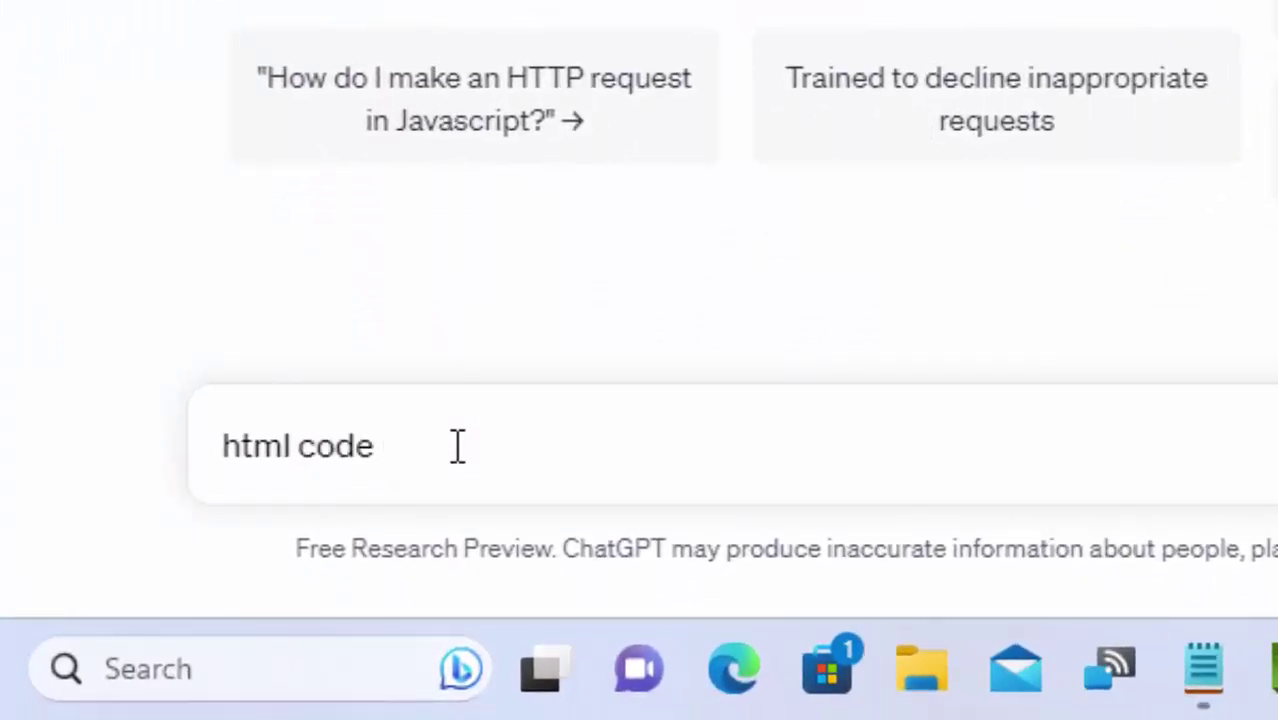
pyautogui.press('BackSpace')
pyautogui.press('BackSpace')
pyautogui.write('e')
pyautogui.press('BackSpace')
pyautogui.press('BackSpace')
pyautogui.press('BackSpace')
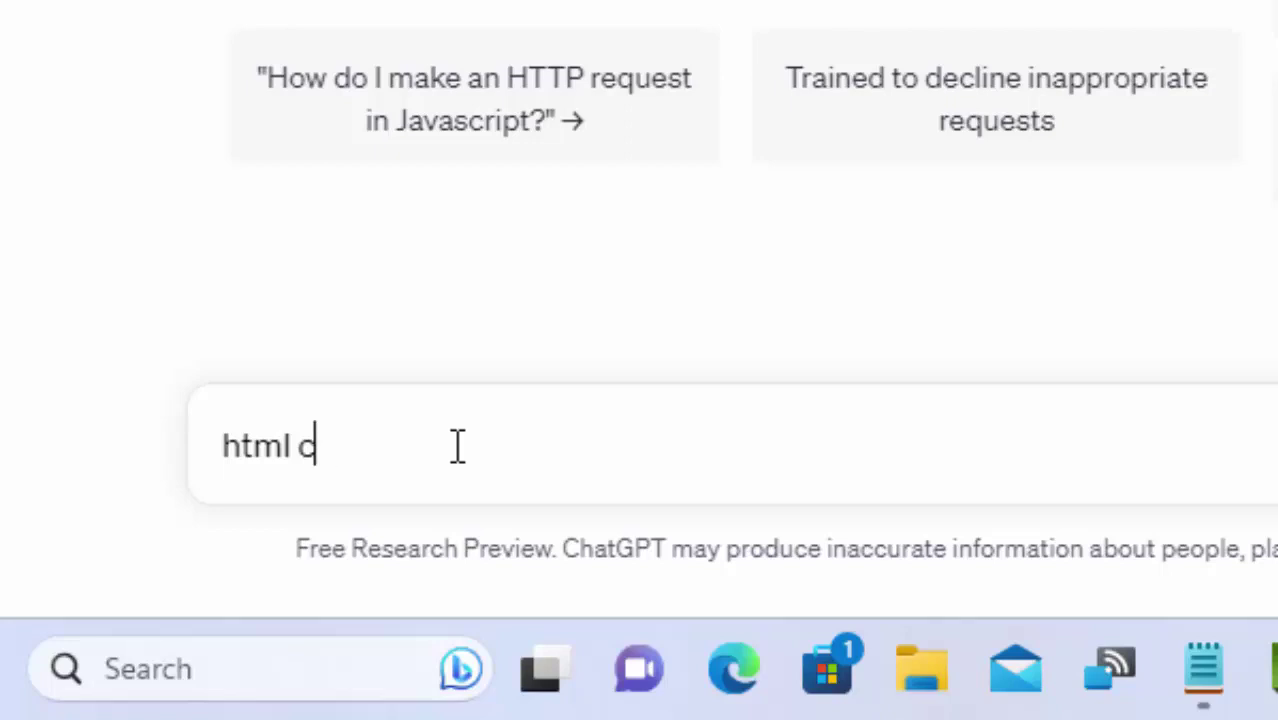
pyautogui.press('BackSpace')
pyautogui.write('and ')
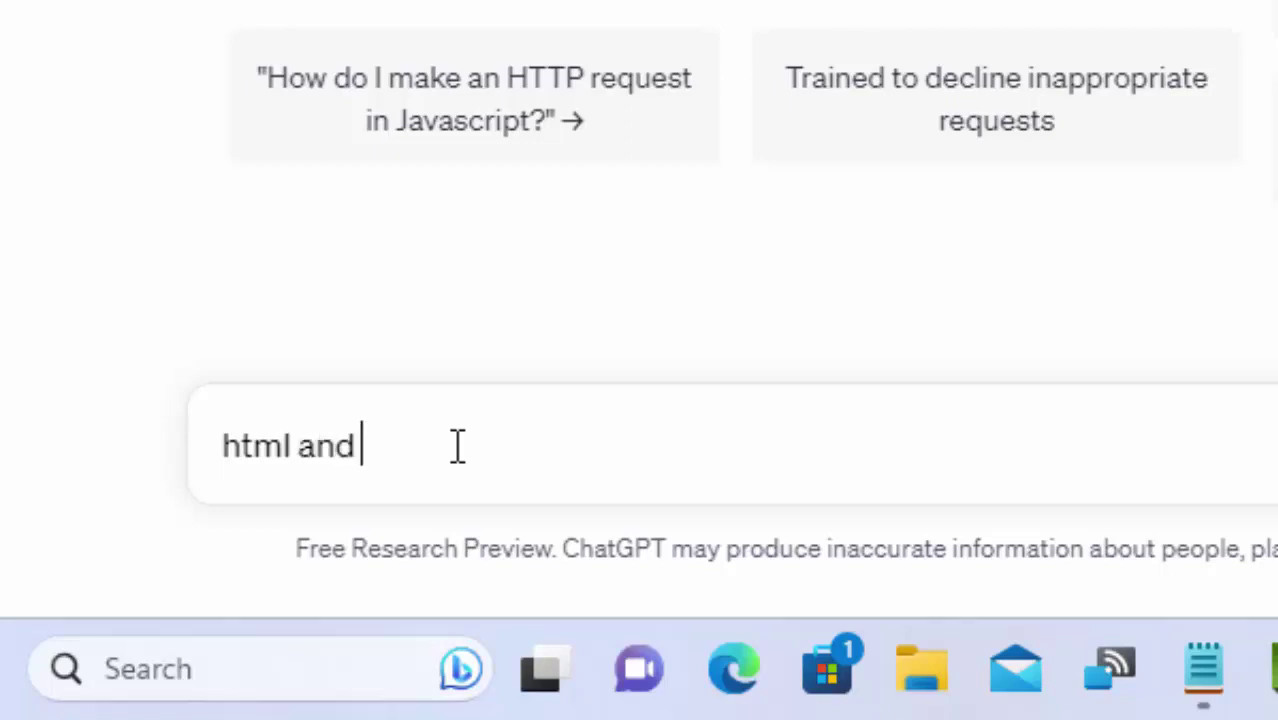
pyautogui.write('java scrip')
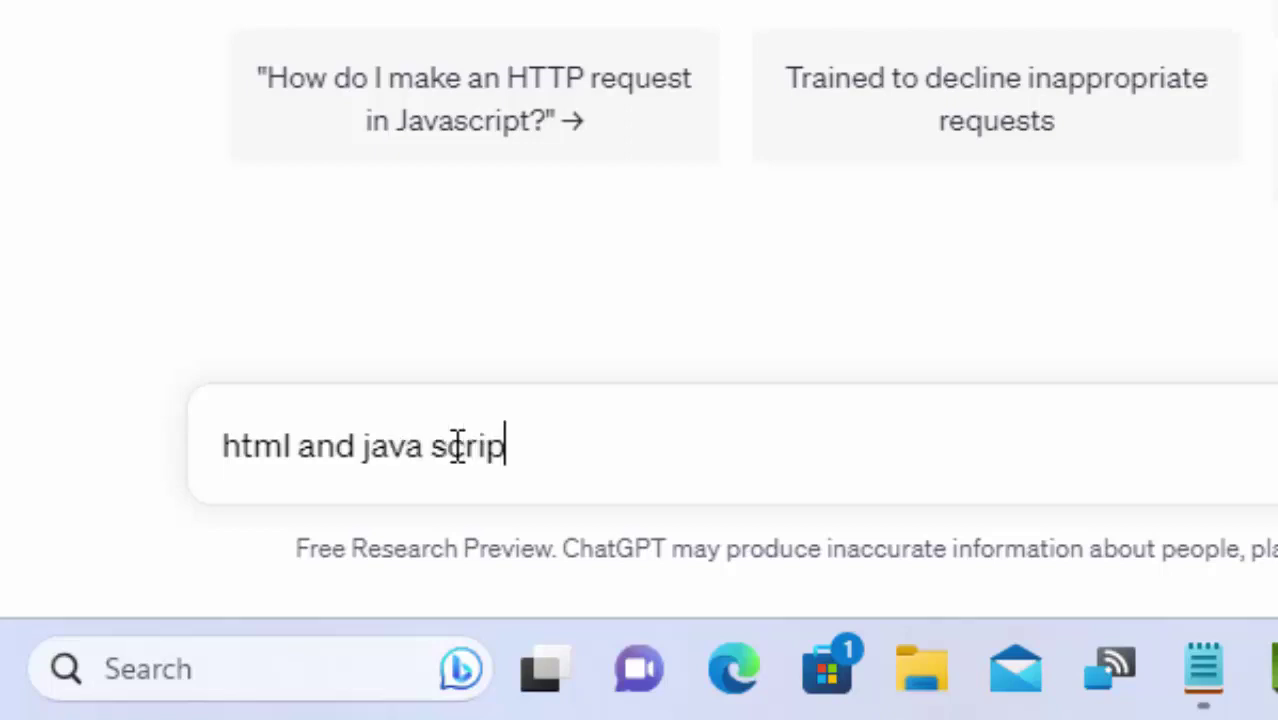
pyautogui.write('t code o')
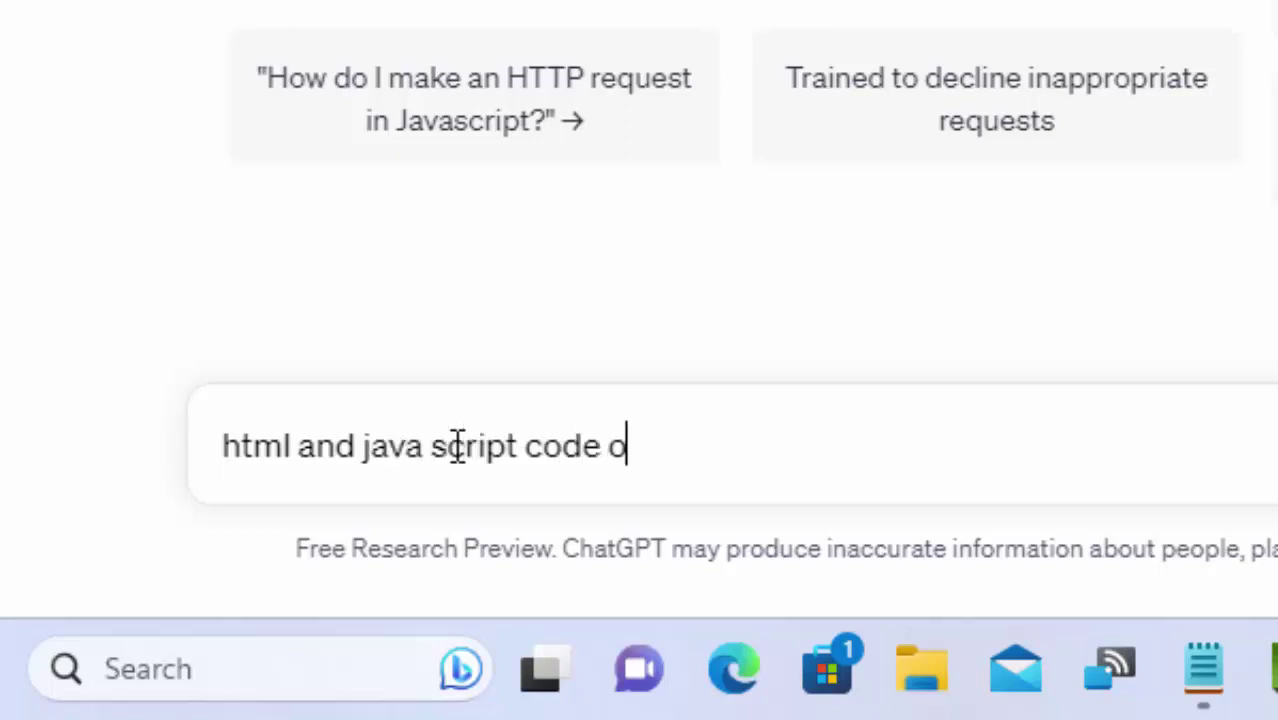
pyautogui.write('f creati')
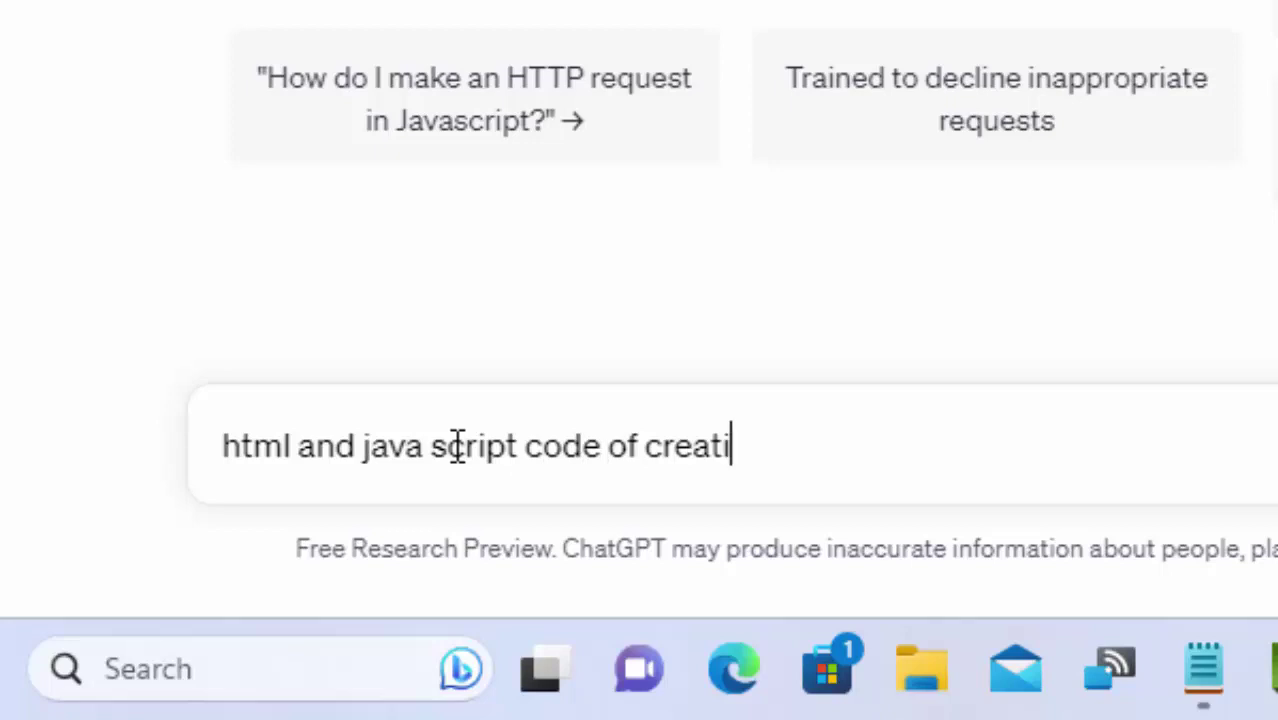
pyautogui.write('on of a ')
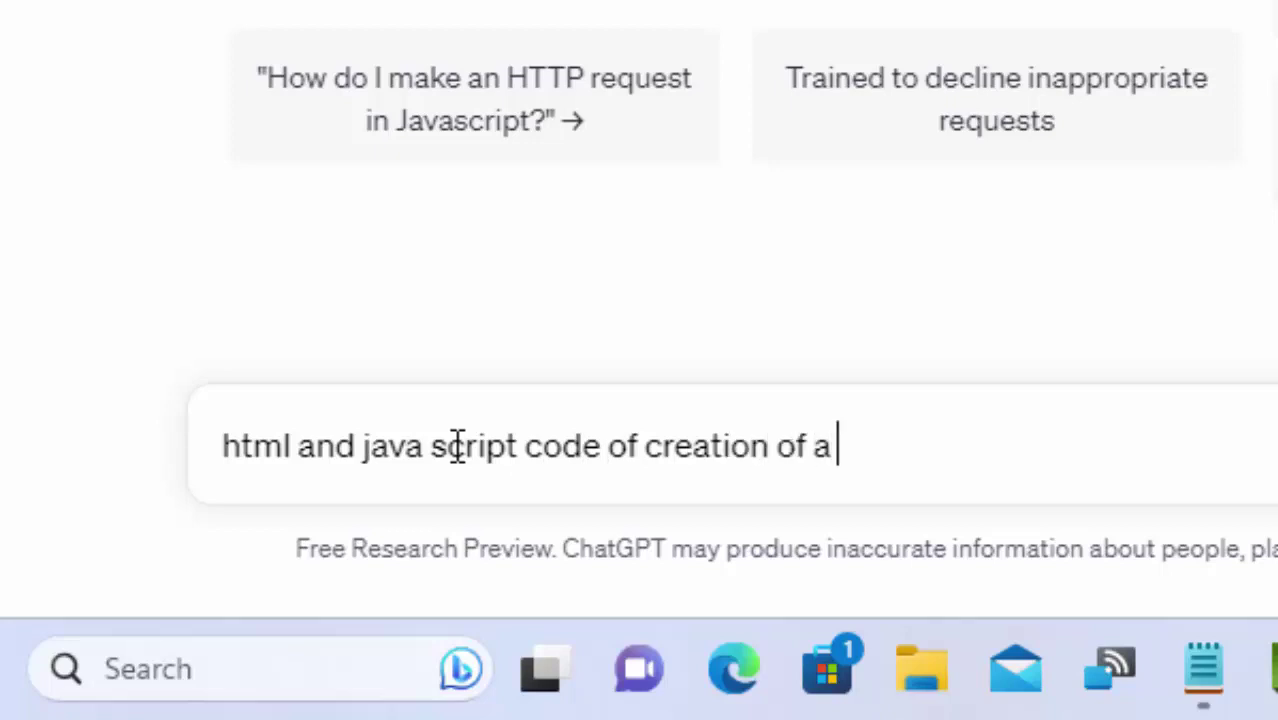
pyautogui.write('claculat')
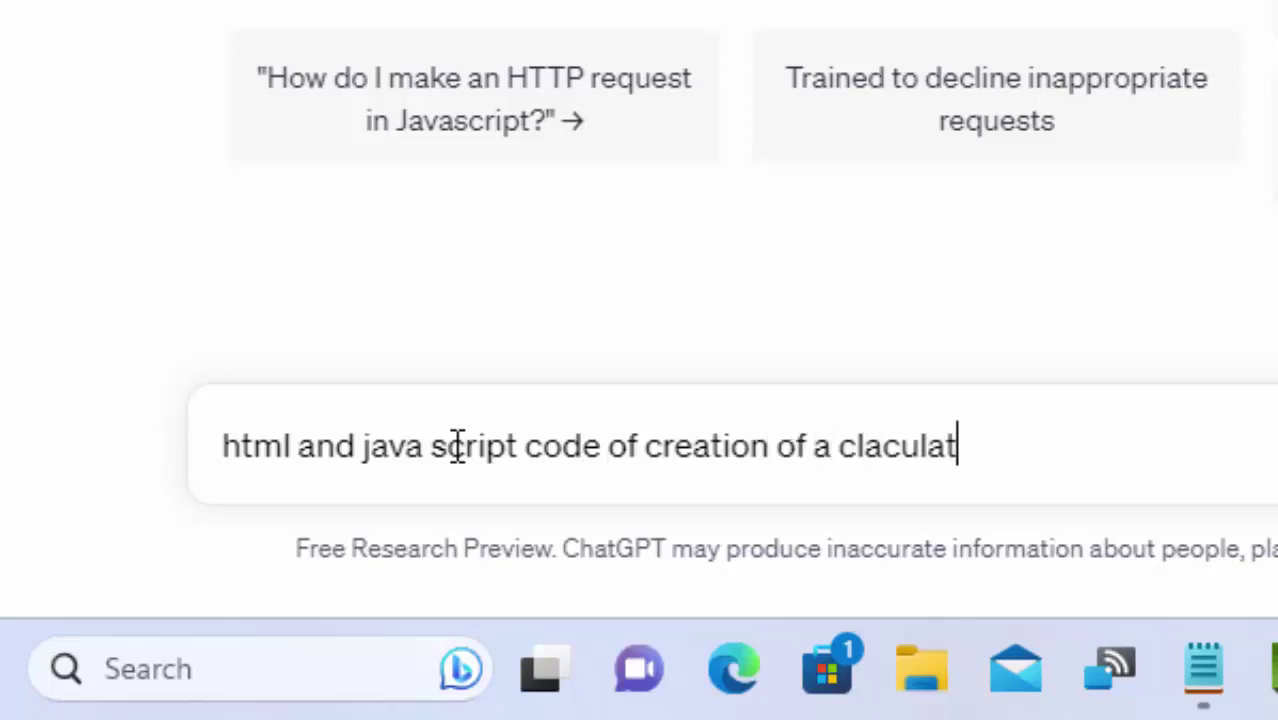
pyautogui.write('or')
pyautogui.press('Return')
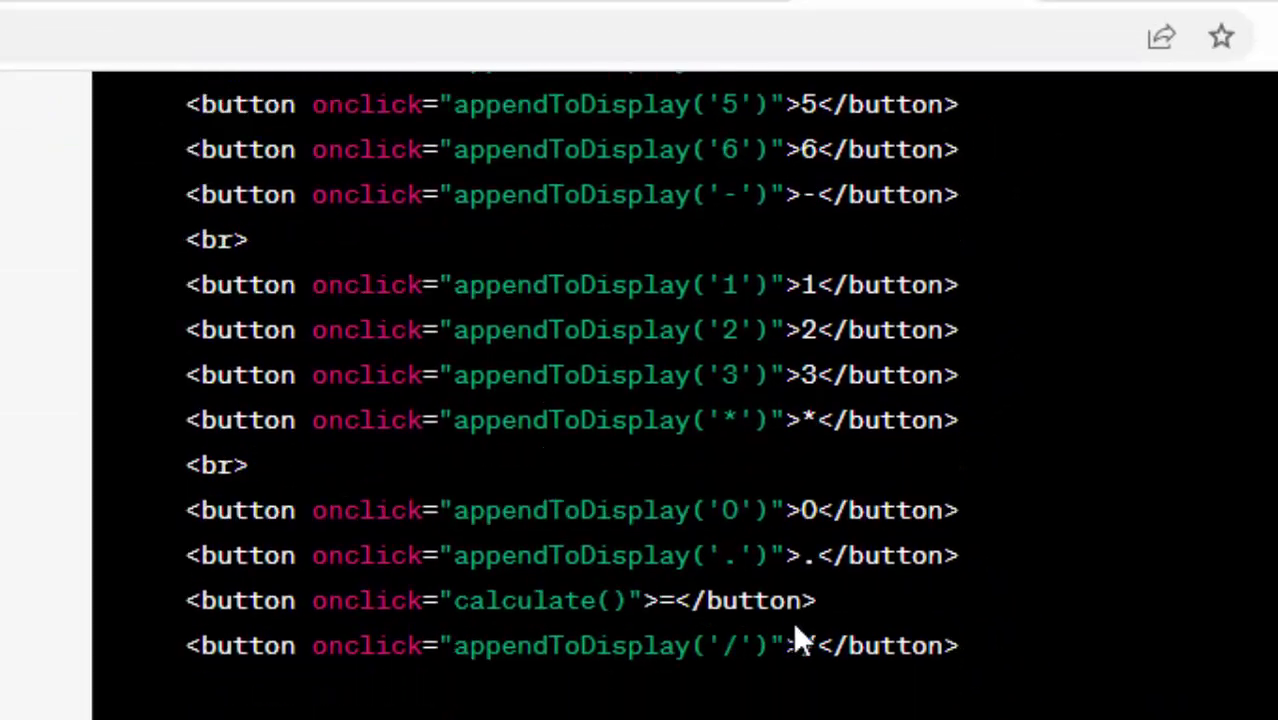
# Step: Copy the Simple Calculator code from the top of ChatGPT's reply
pyautogui.scroll(2, 903, 620)
pyautogui.scroll(15, 905, 625)
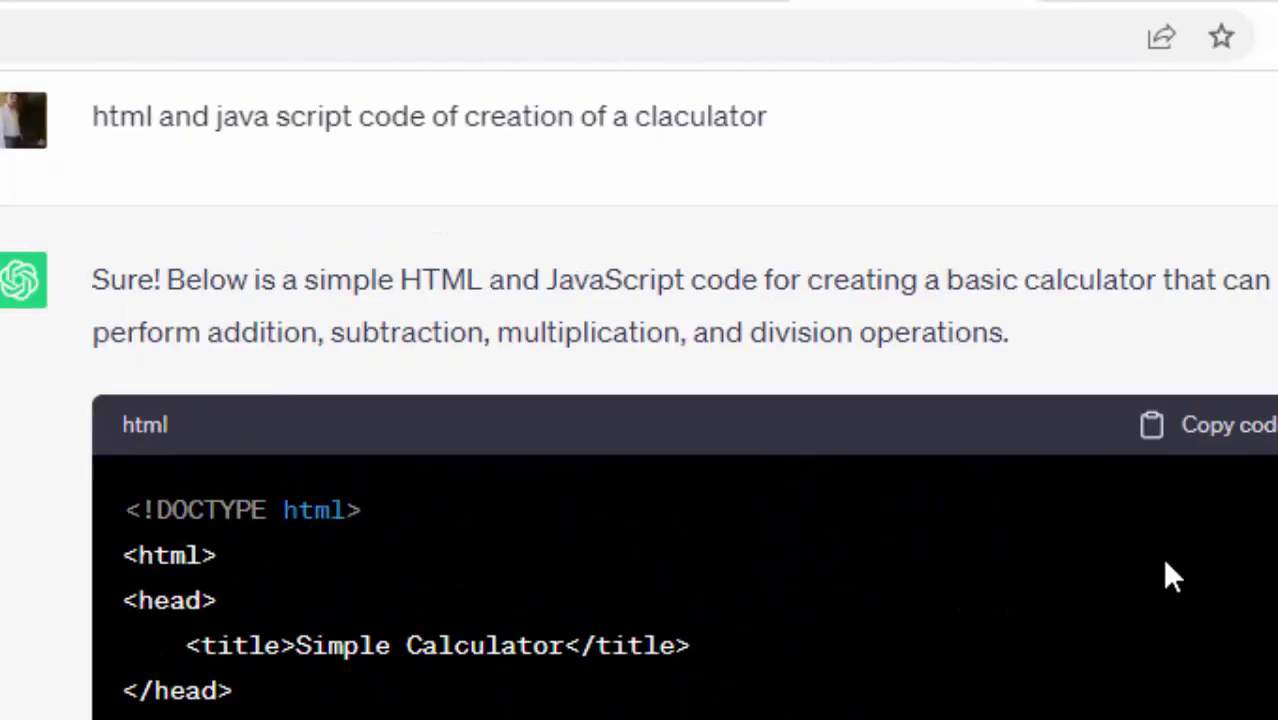
pyautogui.click(1218, 440)
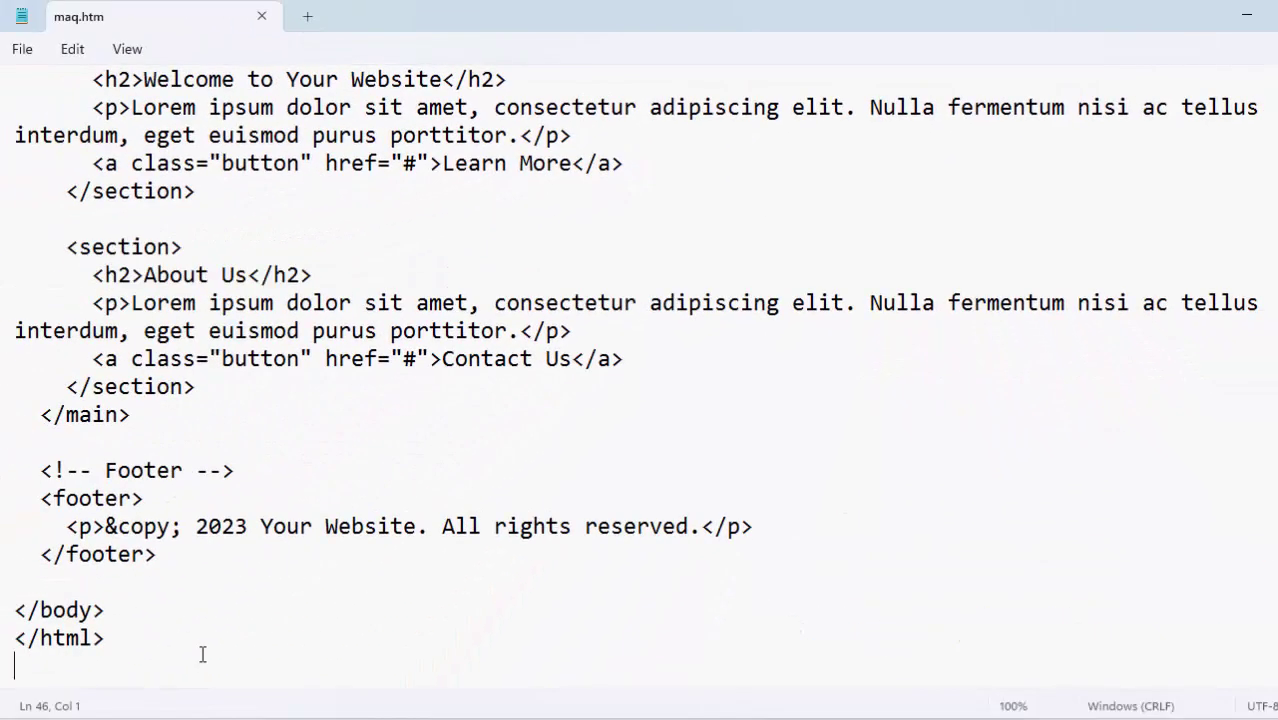
# Step: Replace the website template in maq.htm with the pasted calculator code
pyautogui.hotkey('ctrl', 'a')
pyautogui.press('Delete')
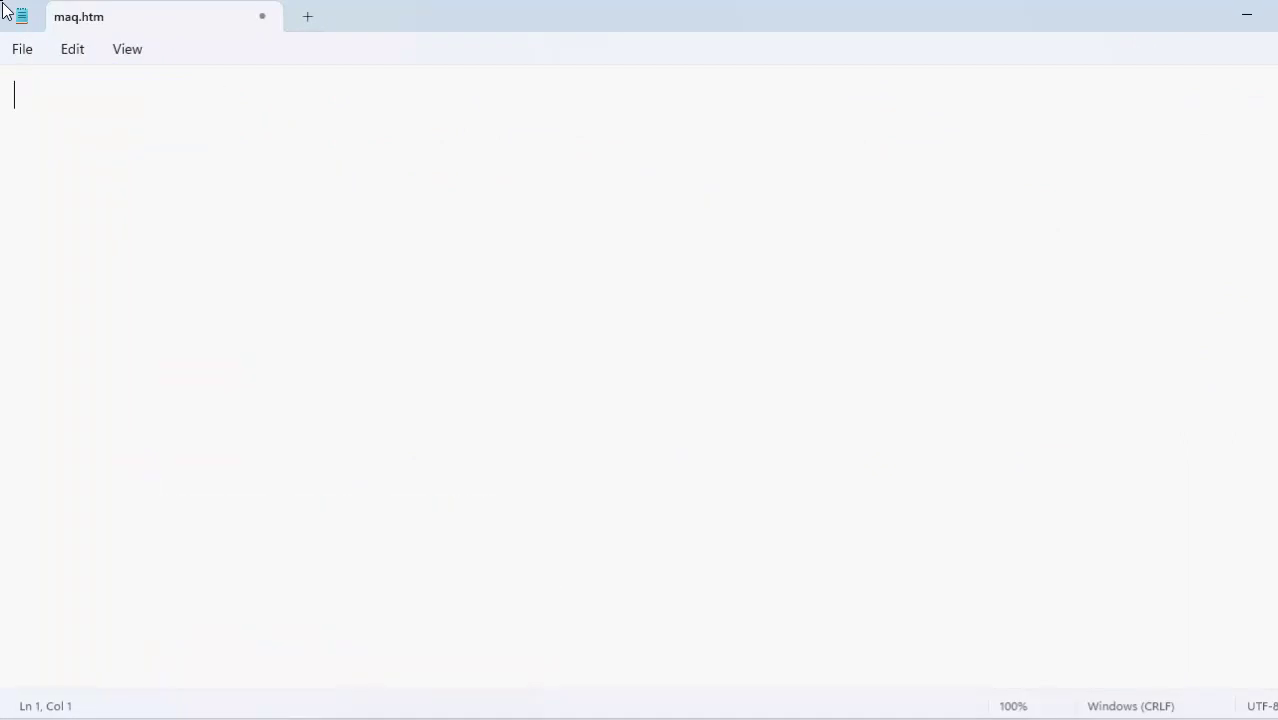
pyautogui.hotkey('ctrl', 'v')
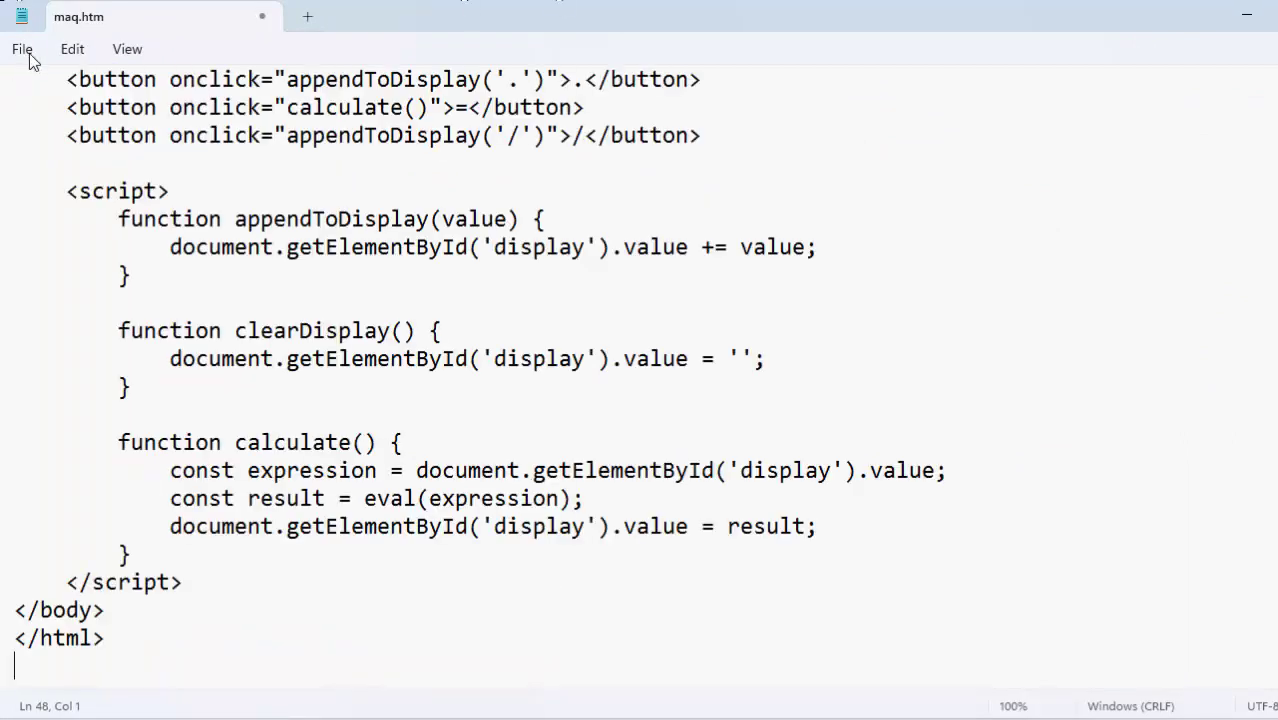
# Step: Save maq.htm, then minimize Notepad and Chrome to show the desktop
pyautogui.click(30, 55)
pyautogui.click(37, 183)
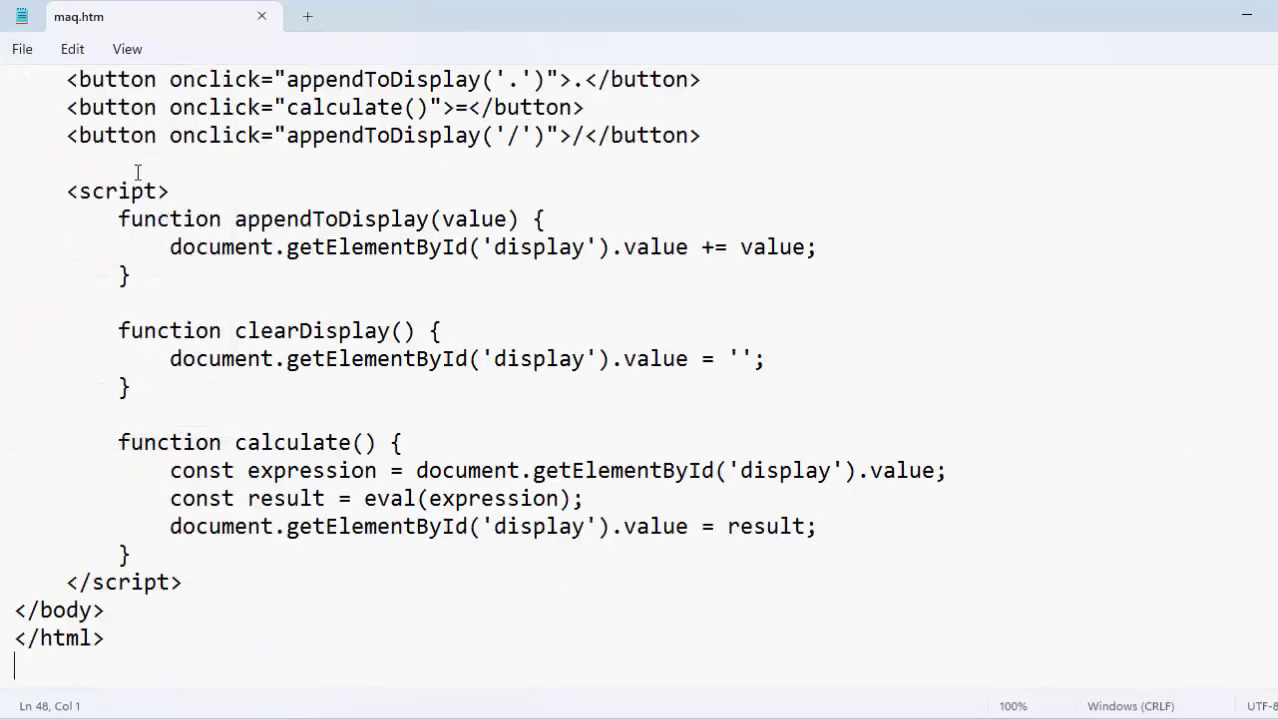
pyautogui.click(1232, 20)
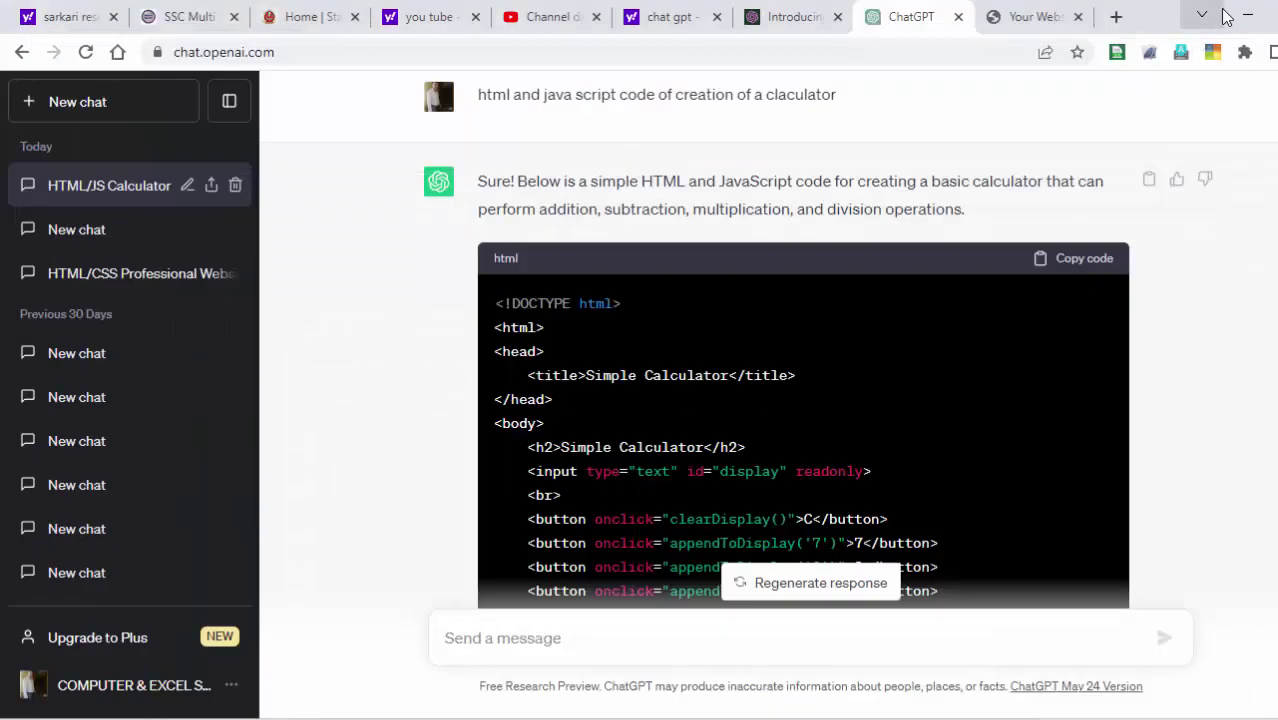
pyautogui.click(1240, 18)
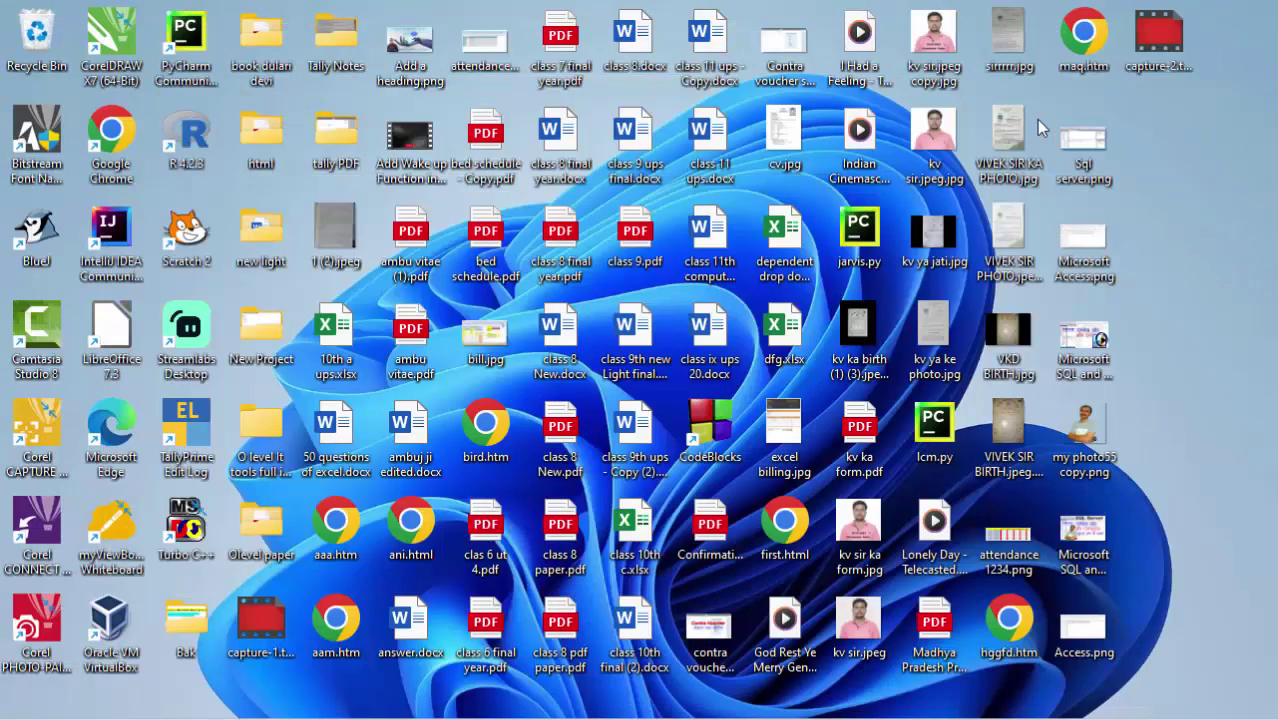
# Step: Open maq.htm in Chrome and calculate 7+9, getting 16
pyautogui.doubleClick(1085, 38)
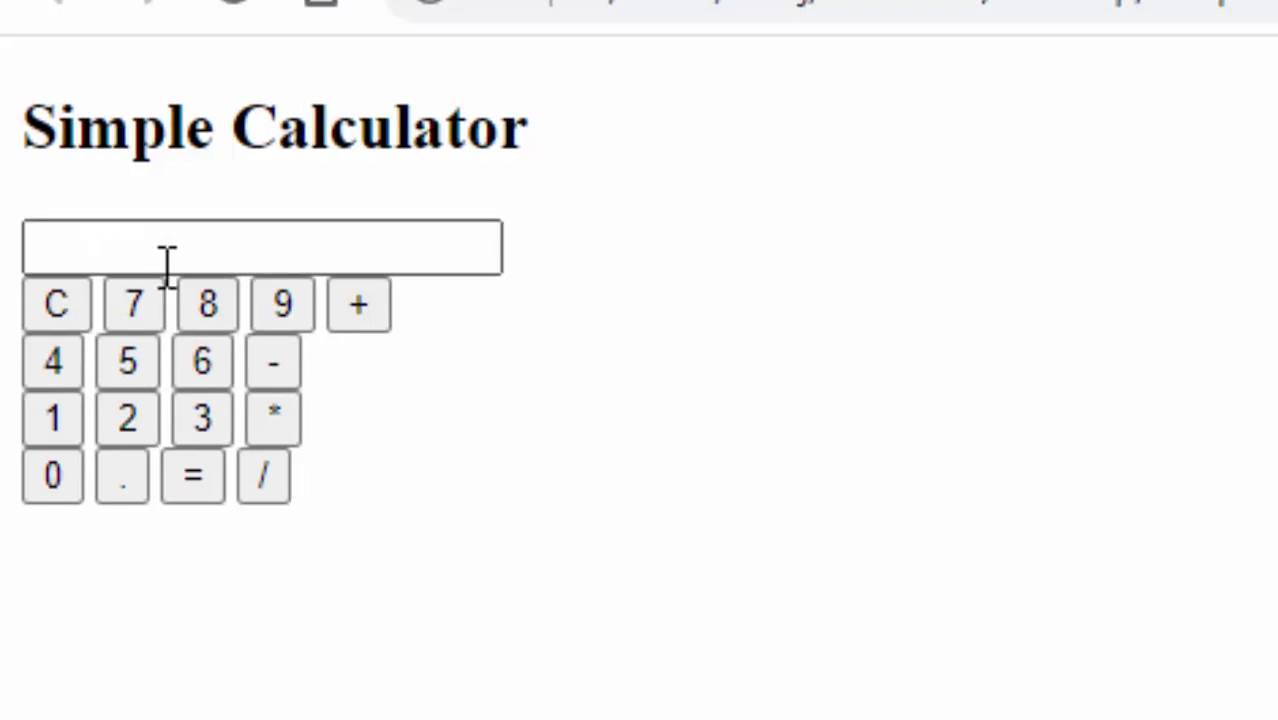
pyautogui.click(166, 262)
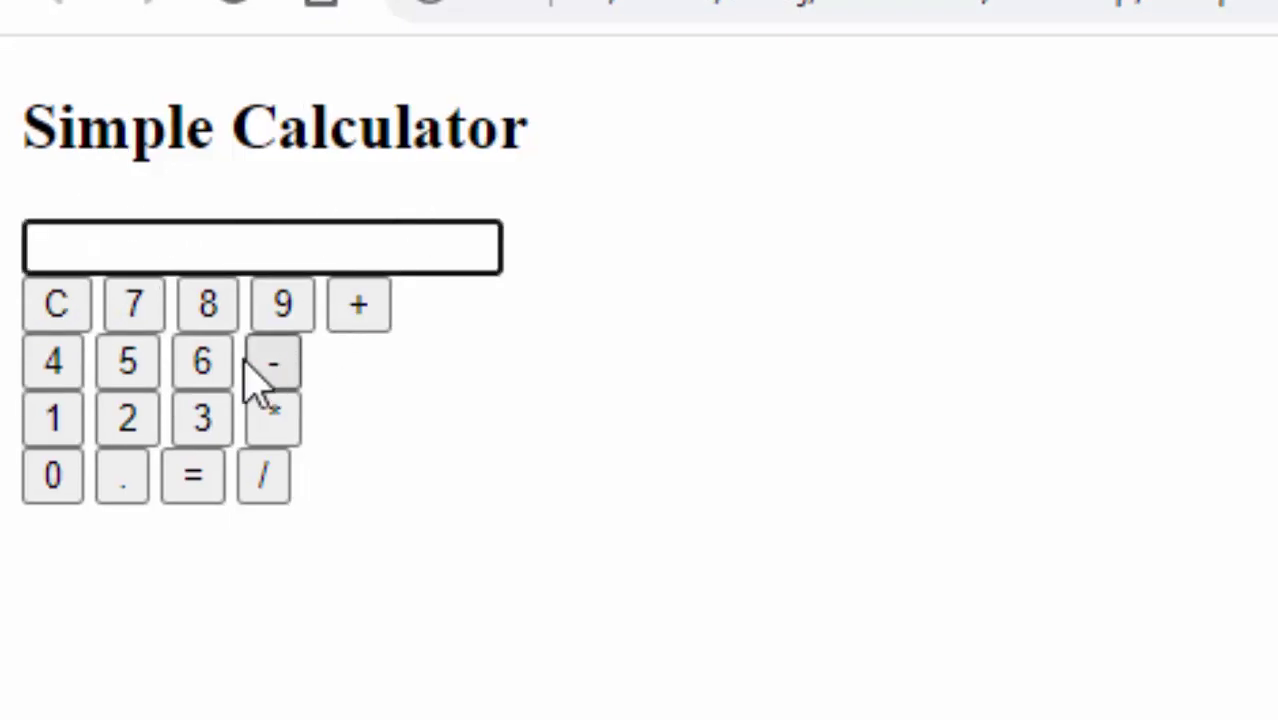
pyautogui.click(128, 318)
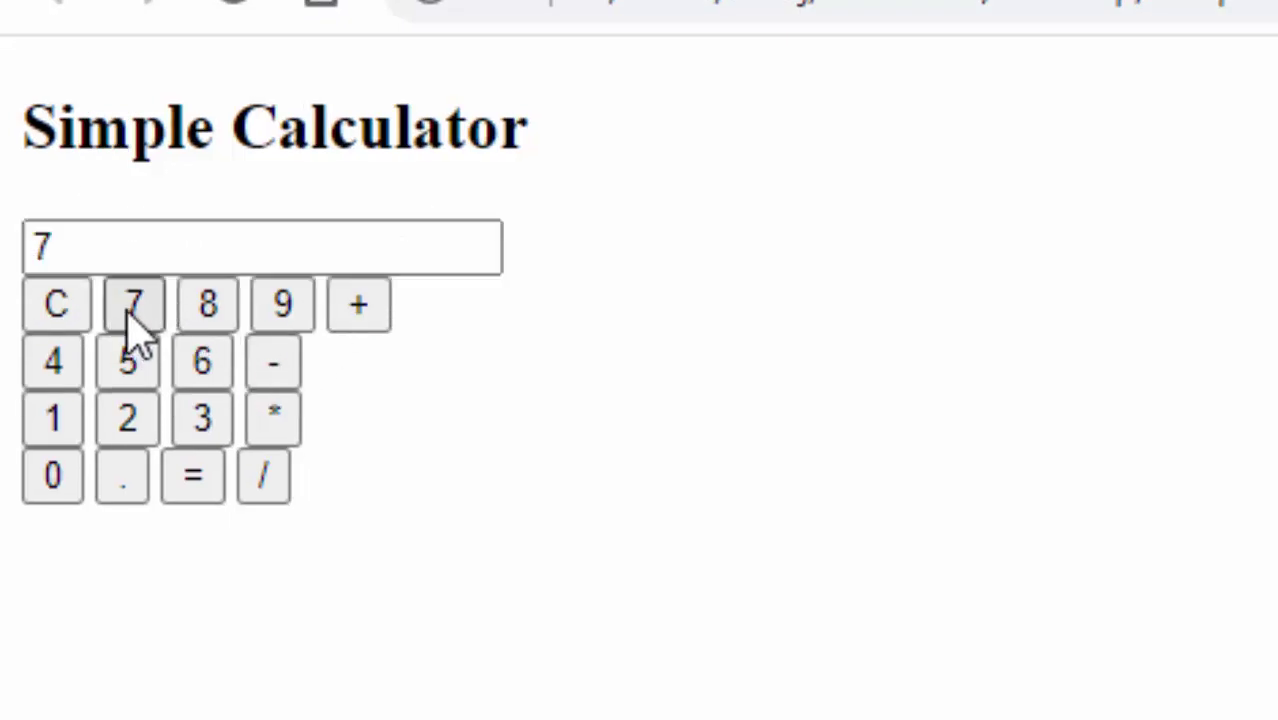
pyautogui.click(355, 305)
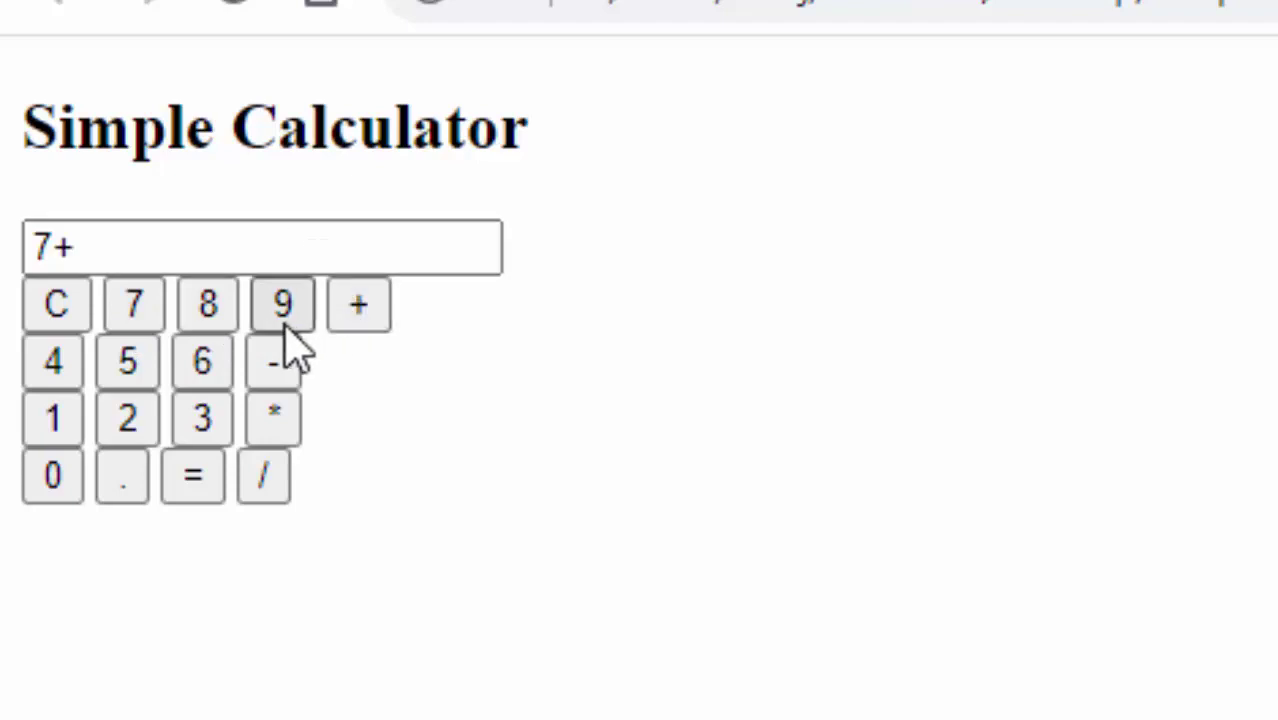
pyautogui.click(280, 304)
pyautogui.click(192, 482)
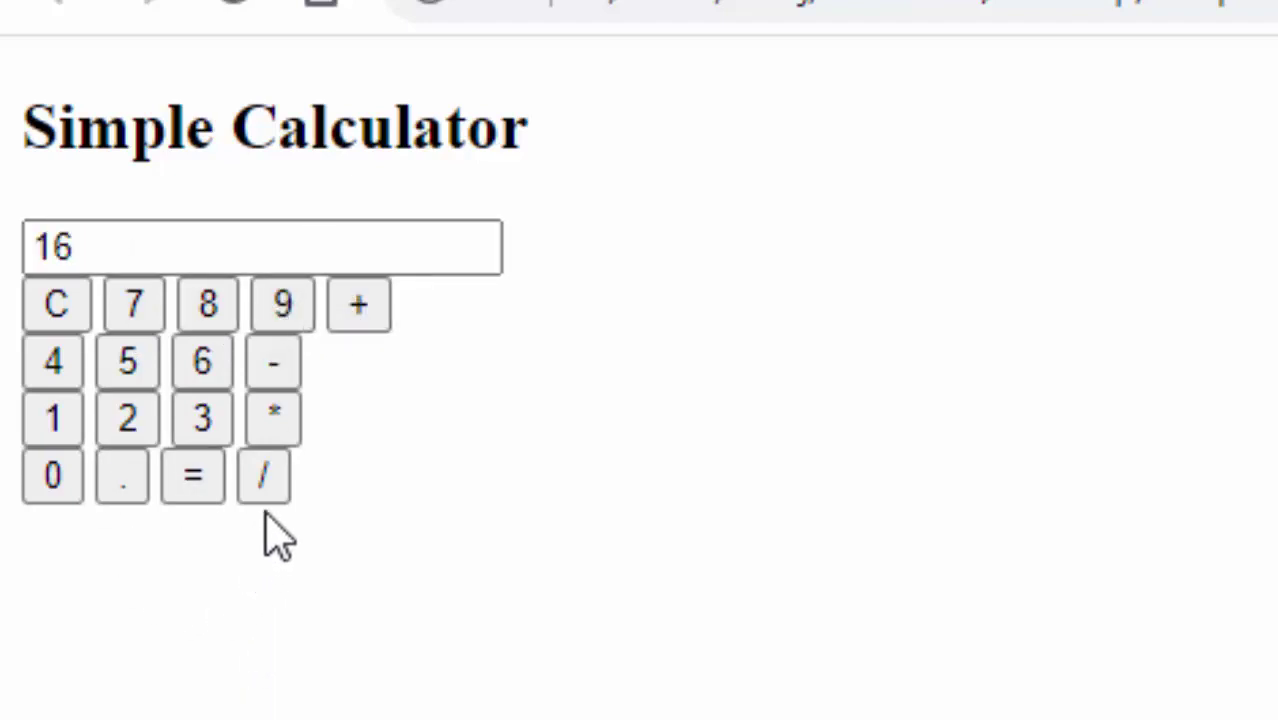
# Step: Calculate 163/8 on the calculator, getting 20.375
pyautogui.click(203, 420)
pyautogui.click(262, 478)
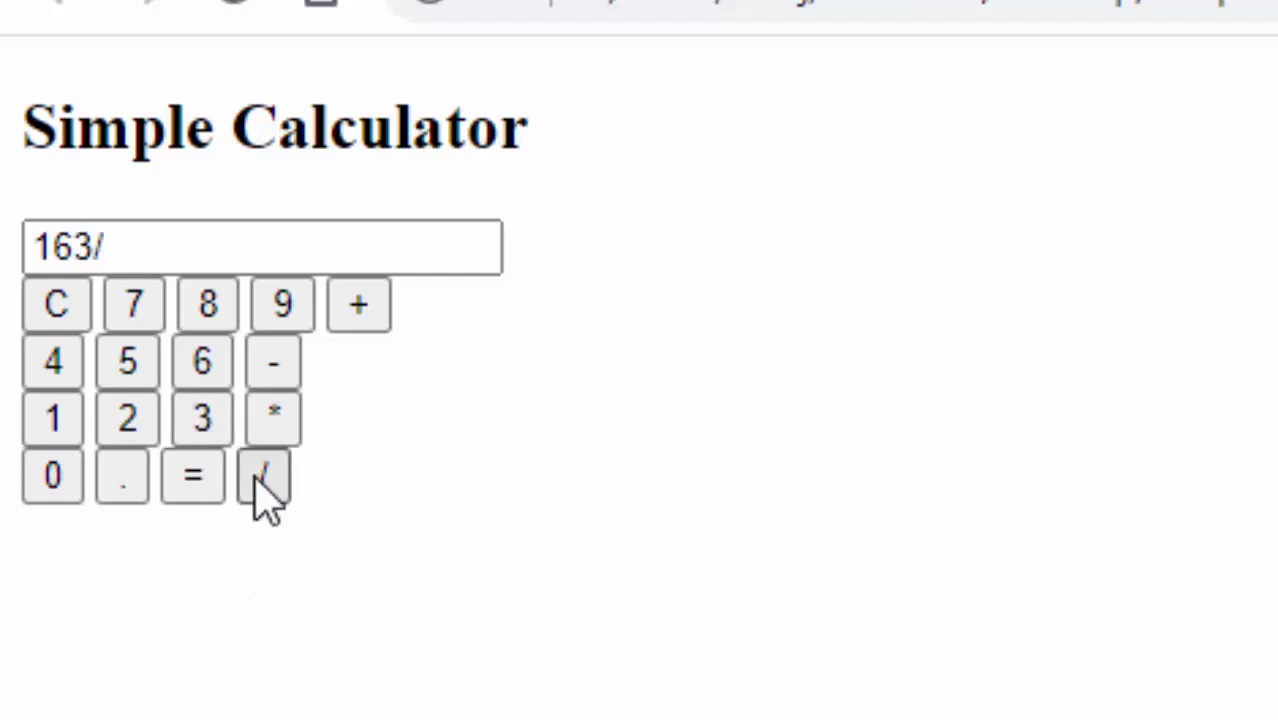
pyautogui.click(212, 305)
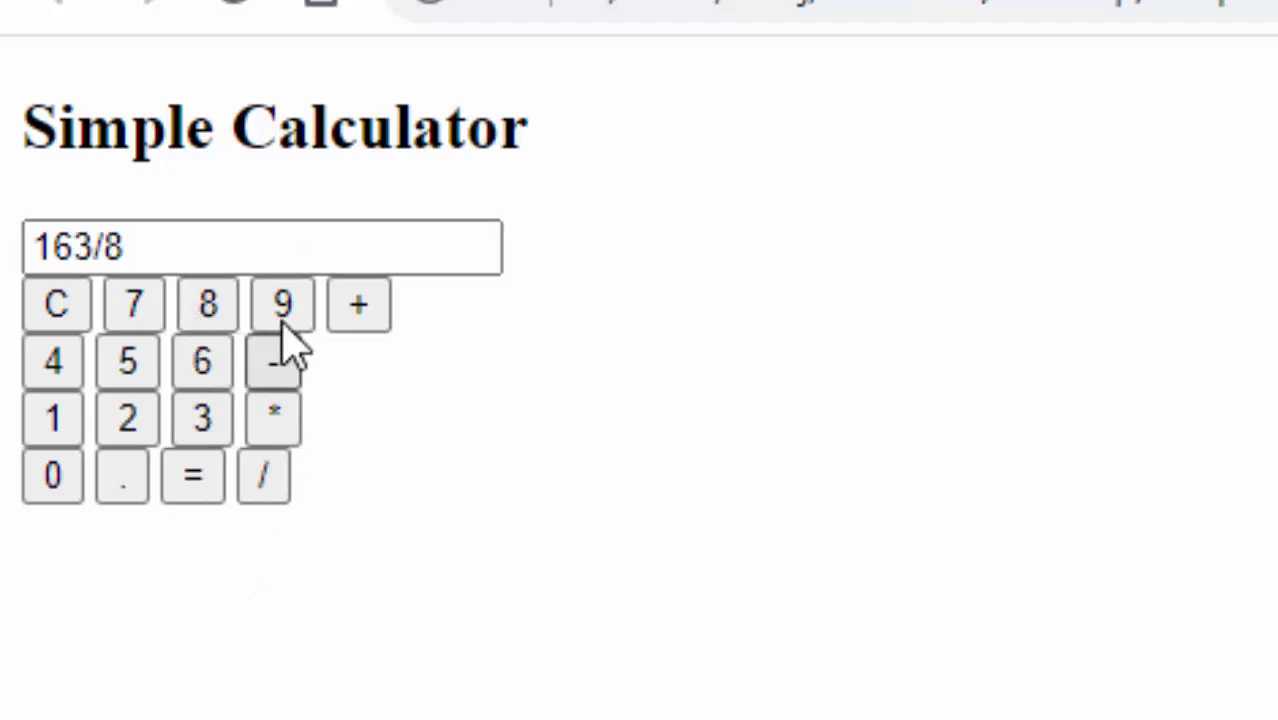
pyautogui.click(196, 484)
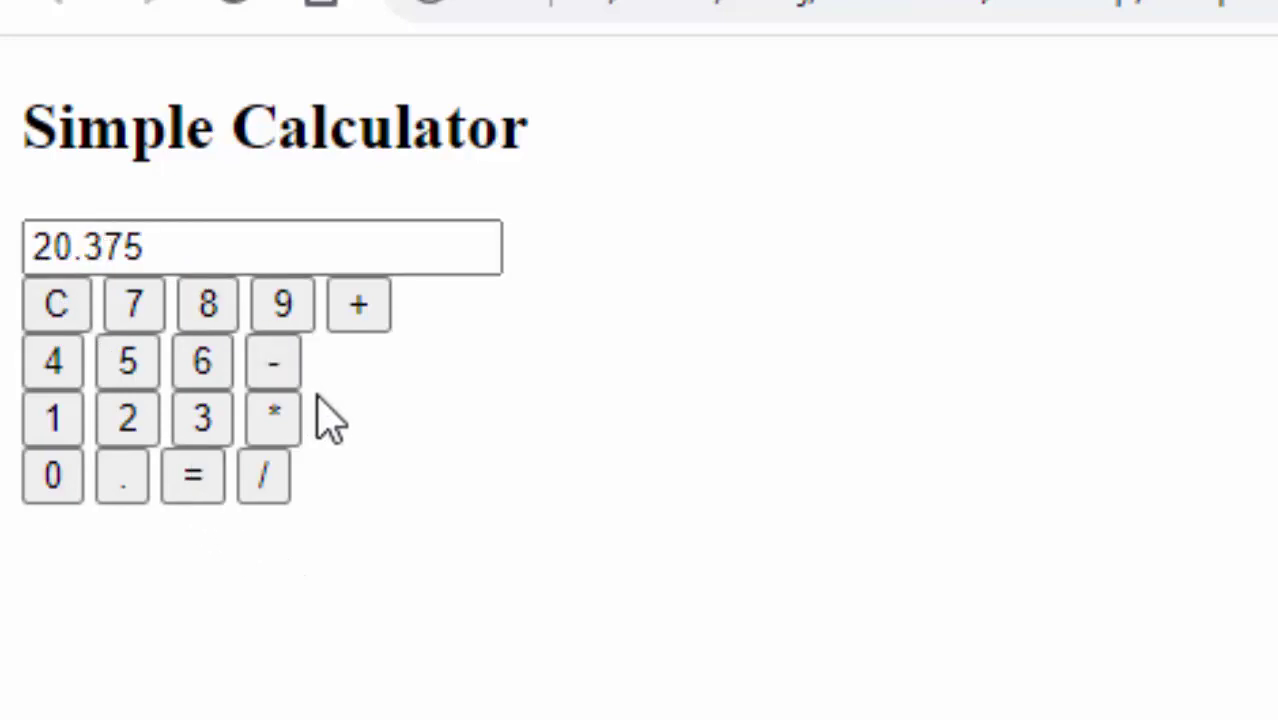